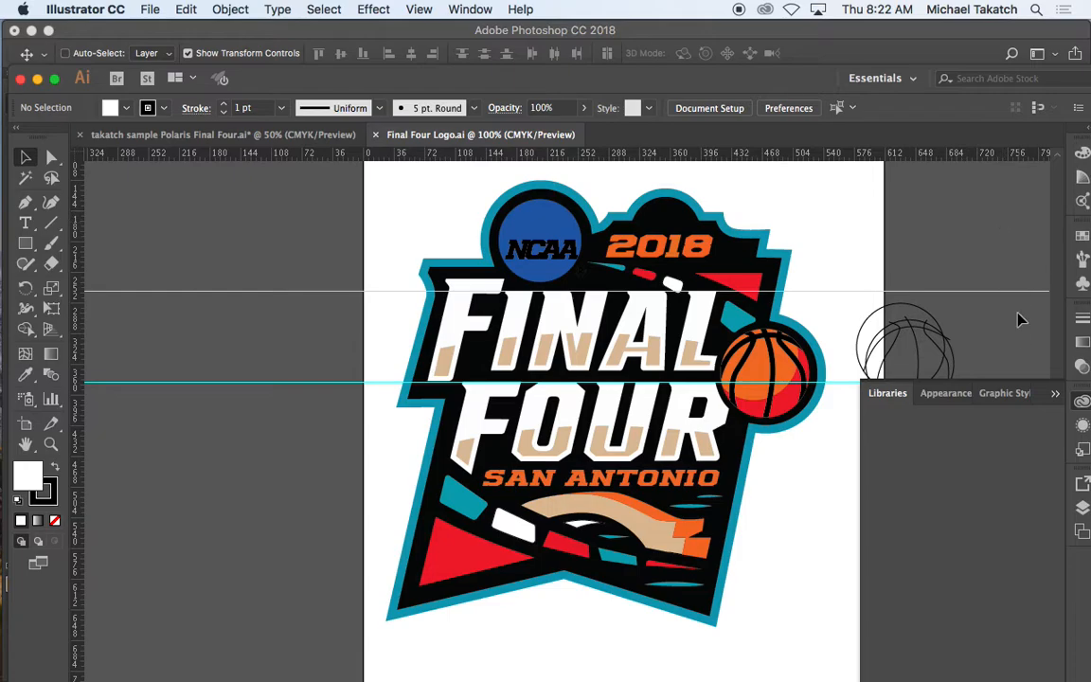
- Create a new layer above the existing layers and name it floor
left_click(1056, 394)
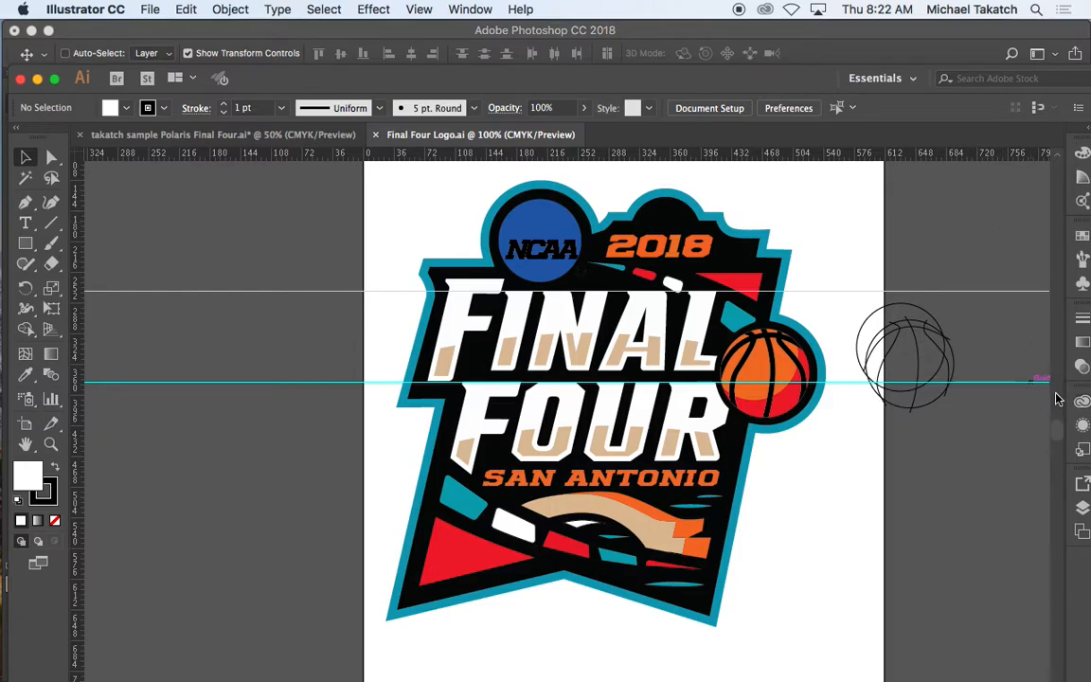
left_click(1057, 394)
left_click_drag(796, 485, 584, 260)
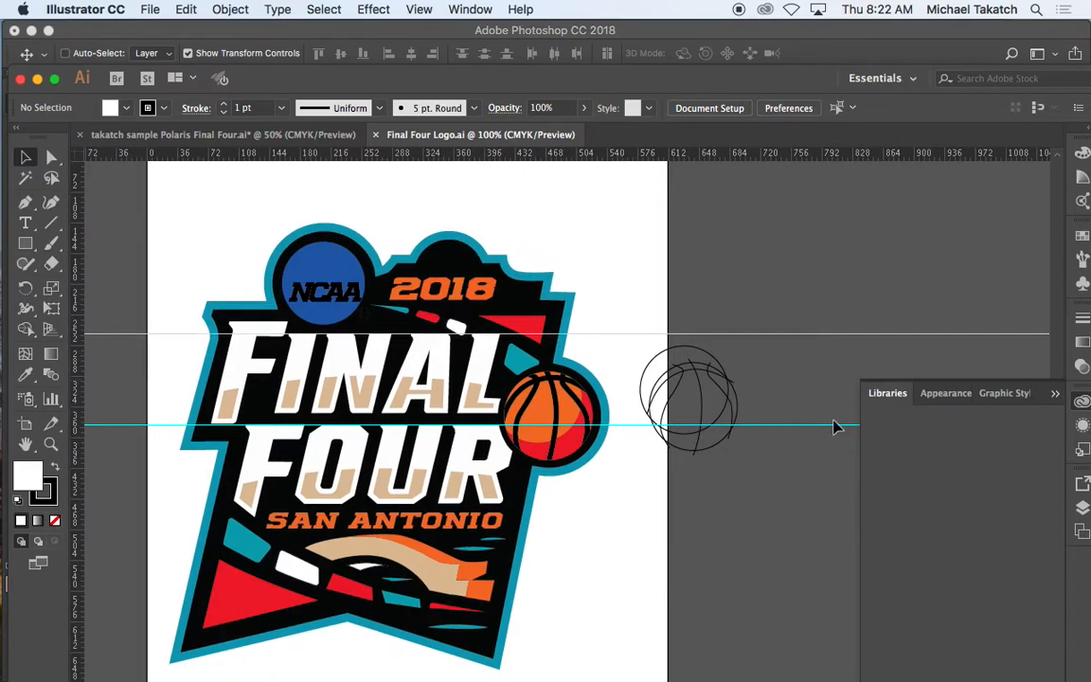
left_click(1082, 508)
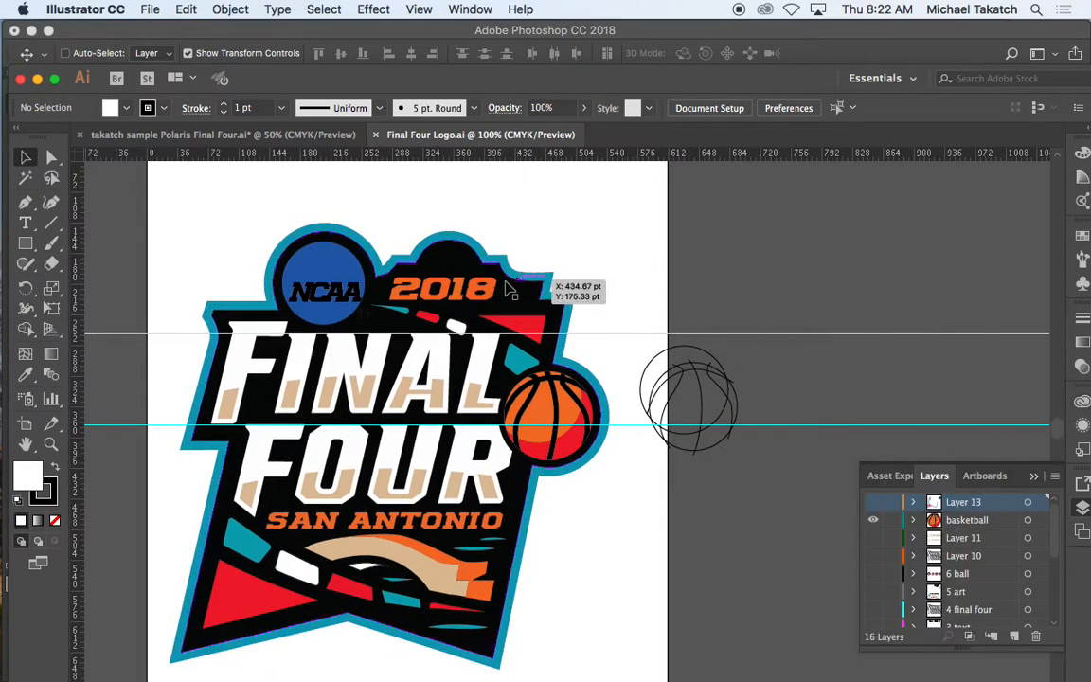
left_click_drag(262, 287, 397, 376)
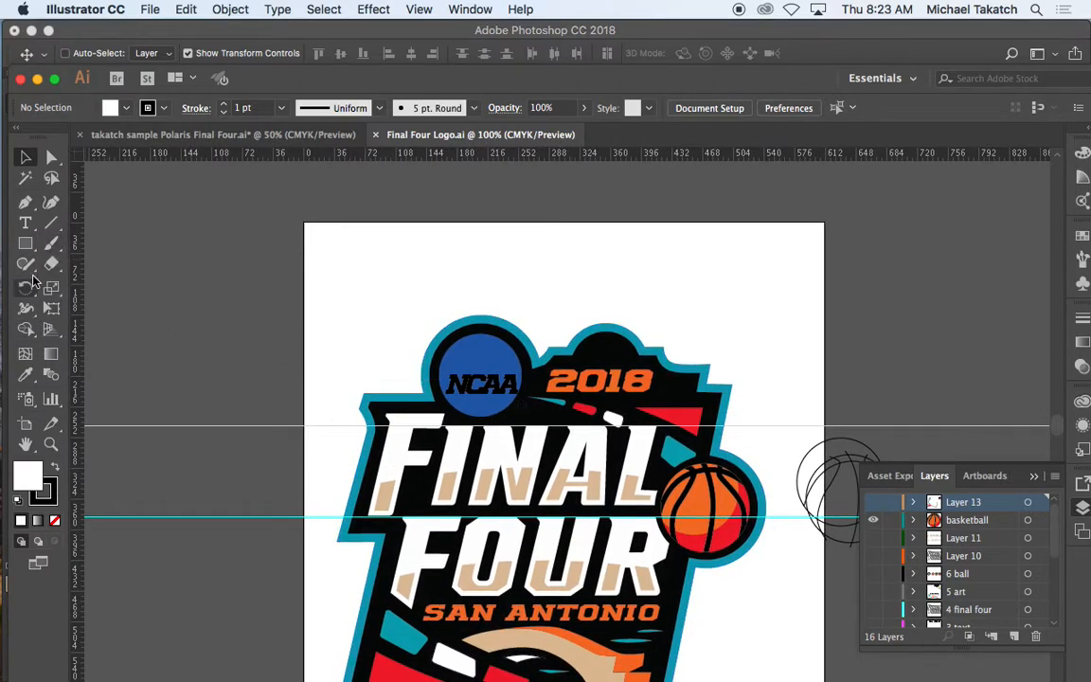
left_click(25, 243)
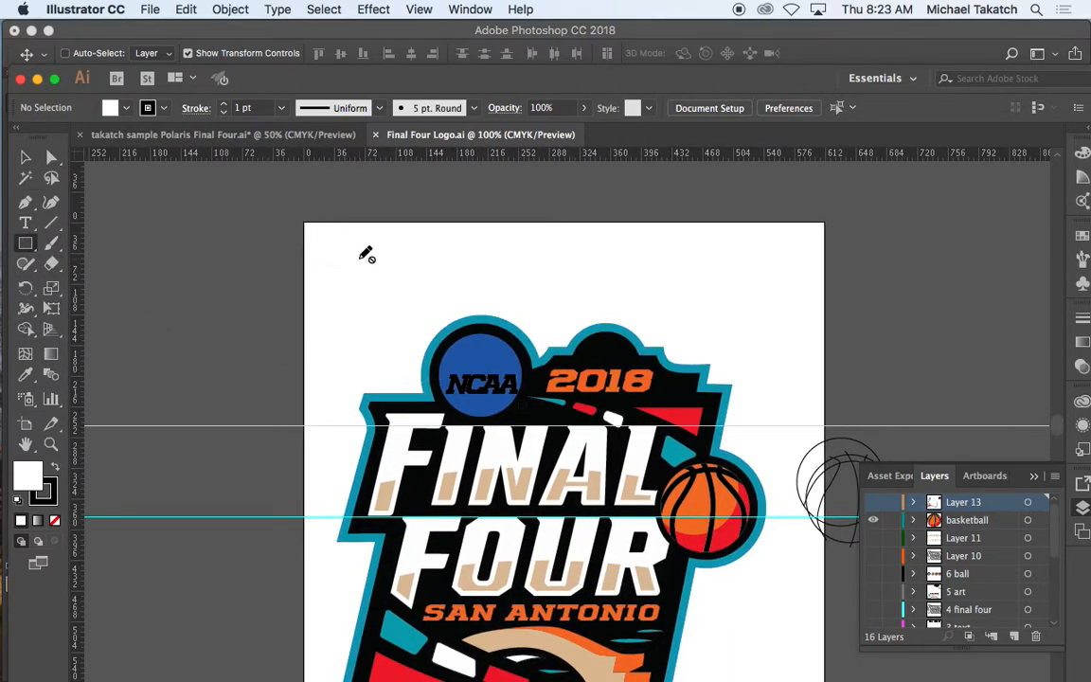
left_click(1013, 636)
double_click(964, 503)
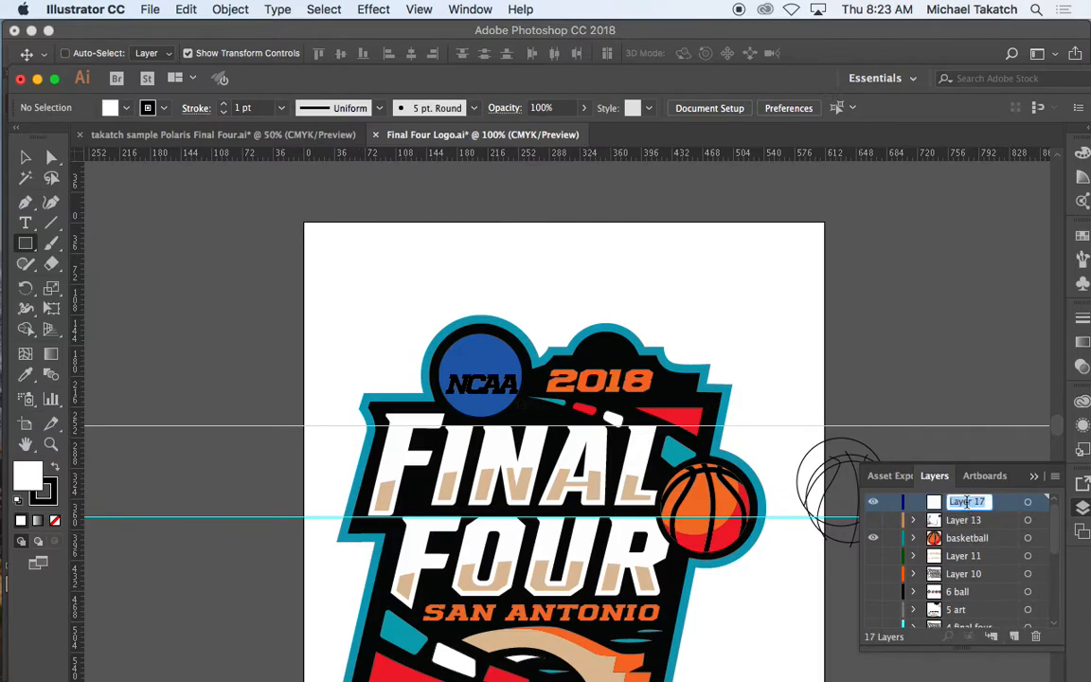
type("floor")
key("Return")
- Draw a thin horizontal rectangle about 490 by 25 pt above the logo, with black fill and no stroke
left_click_drag(359, 235, 779, 254)
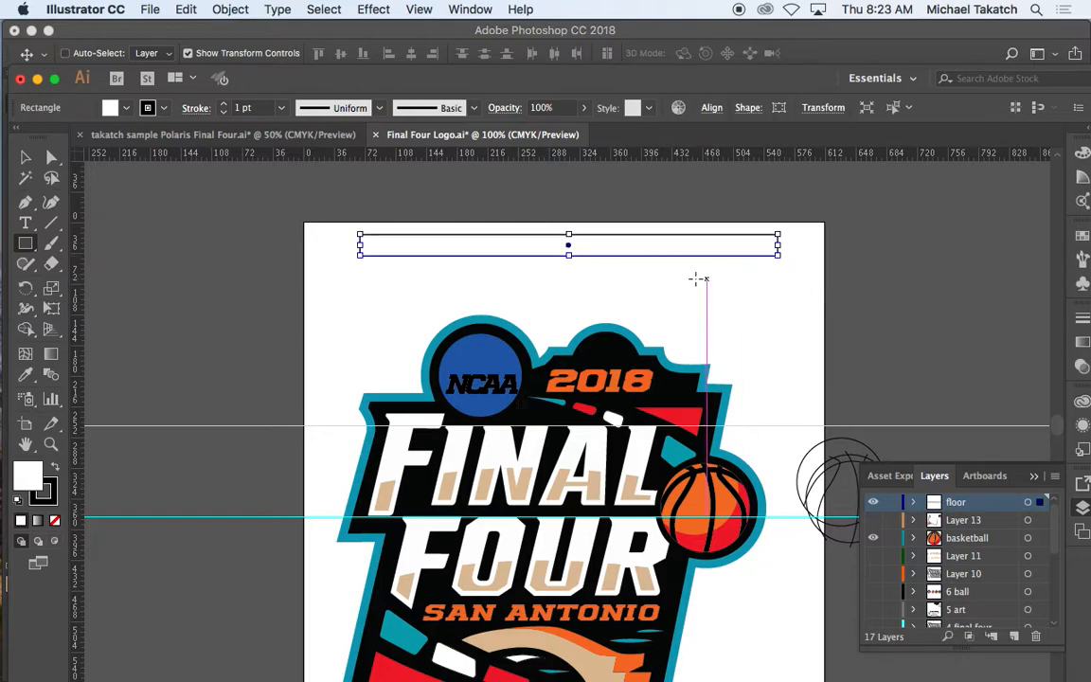
left_click(55, 469)
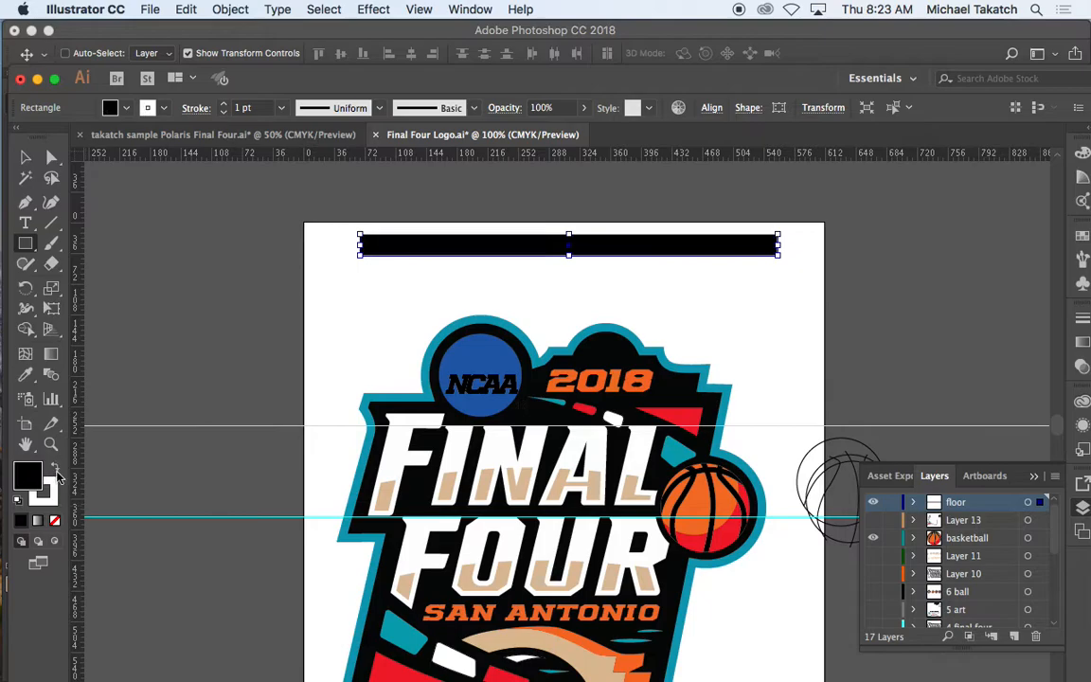
left_click(49, 492)
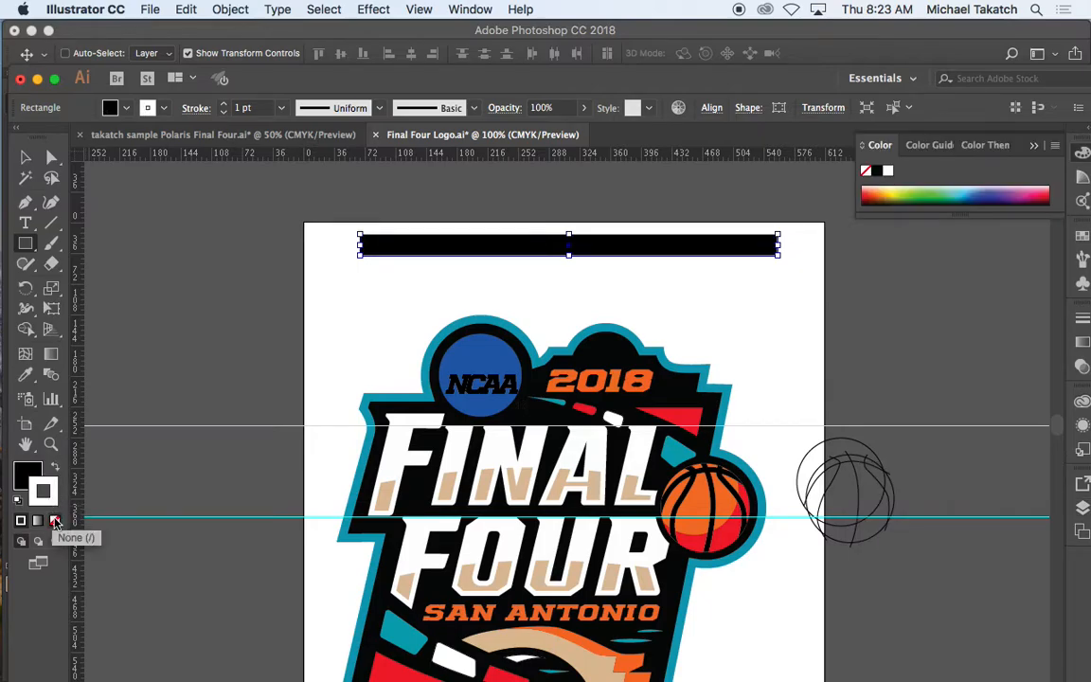
left_click(54, 520)
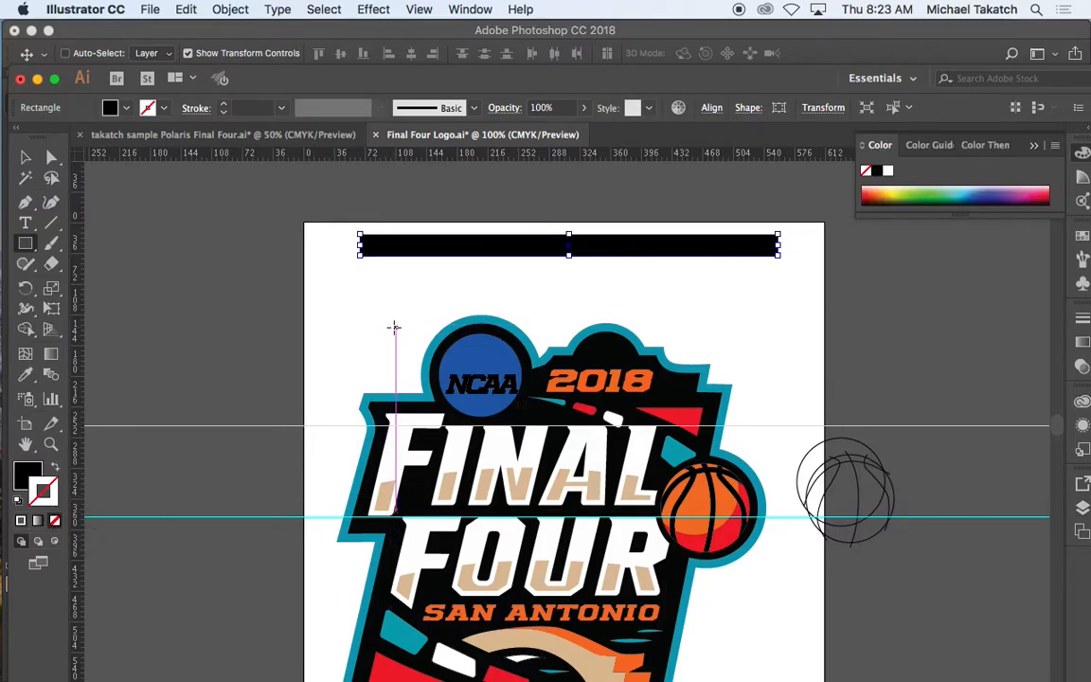
- Try to build floorboards by copying the black bar end to end and into a staggered second row
left_click(25, 159)
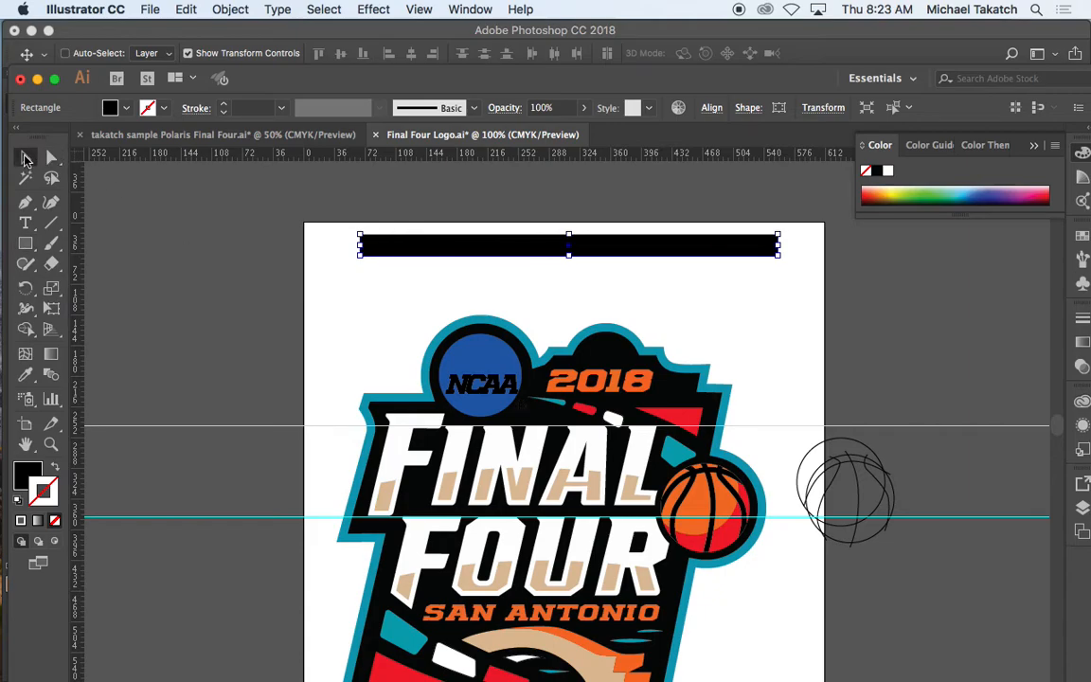
left_click_drag(385, 251, 652, 273)
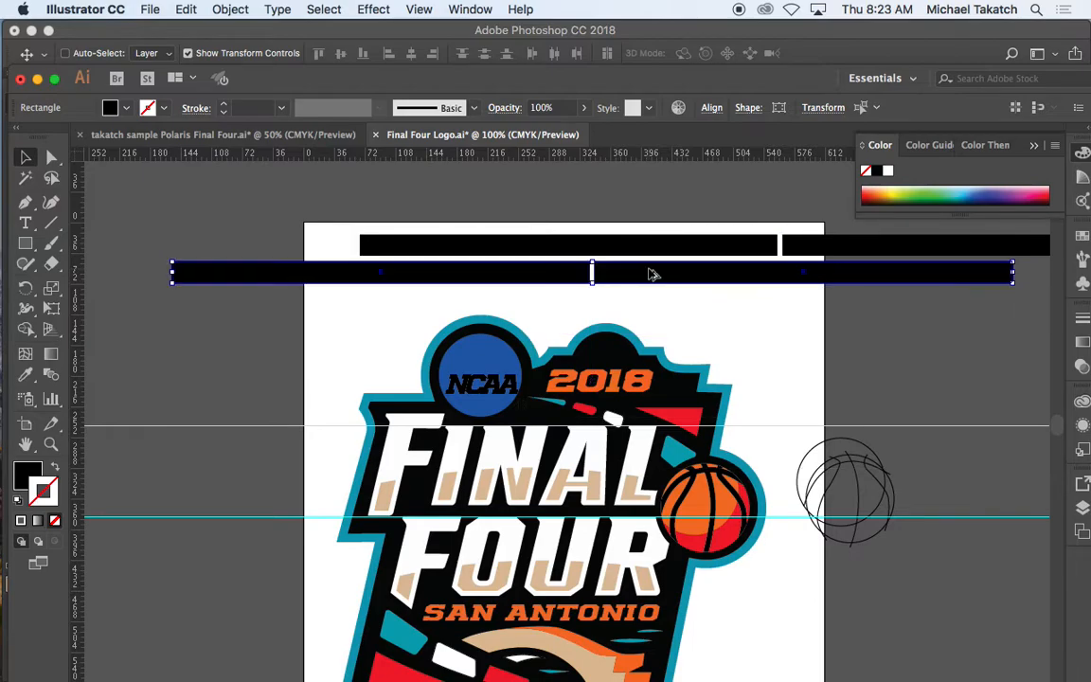
key("super+z")
key("super+z")
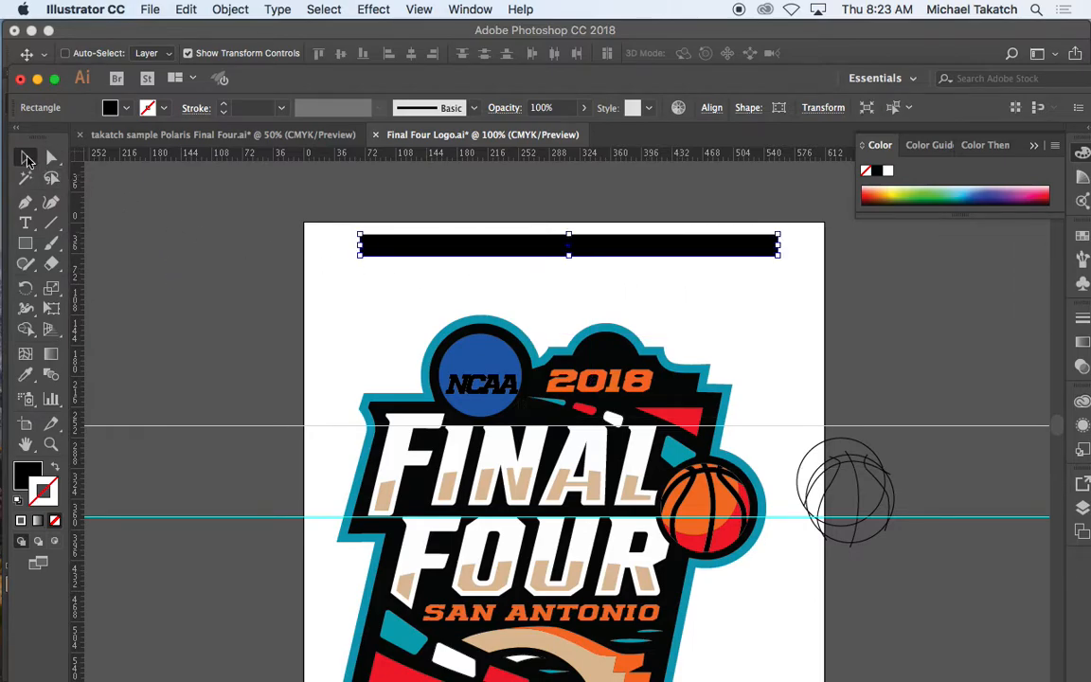
- Make a new pattern from the black bar above the logo
left_click(94, 197)
left_click(365, 251)
left_click(216, 9)
mouse_move(369, 388)
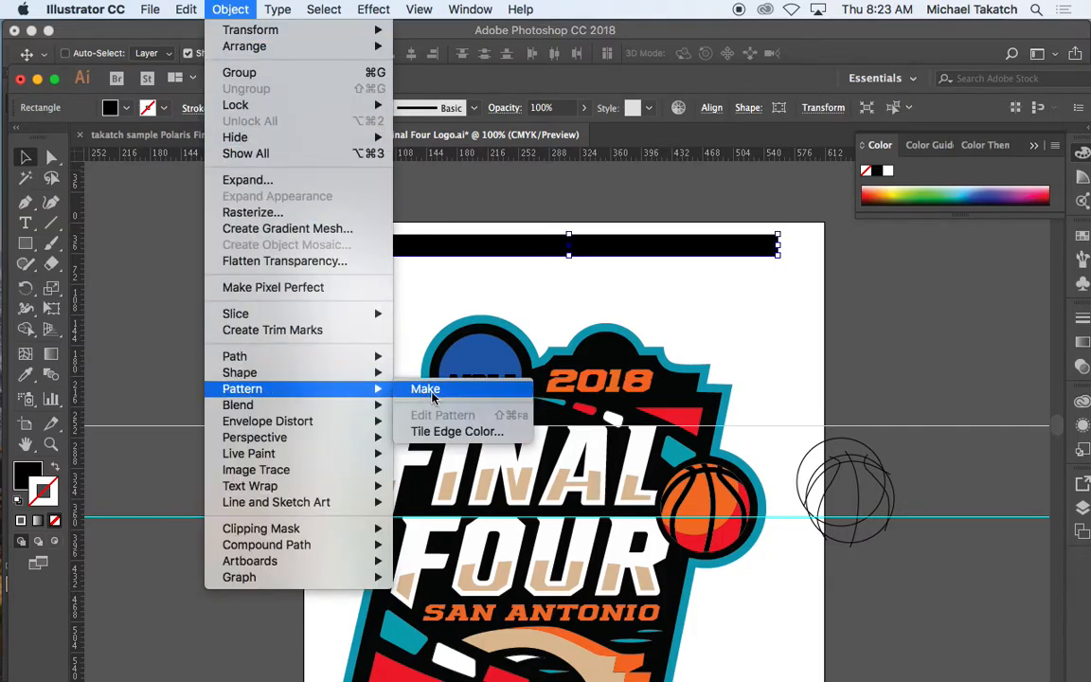
left_click(428, 390)
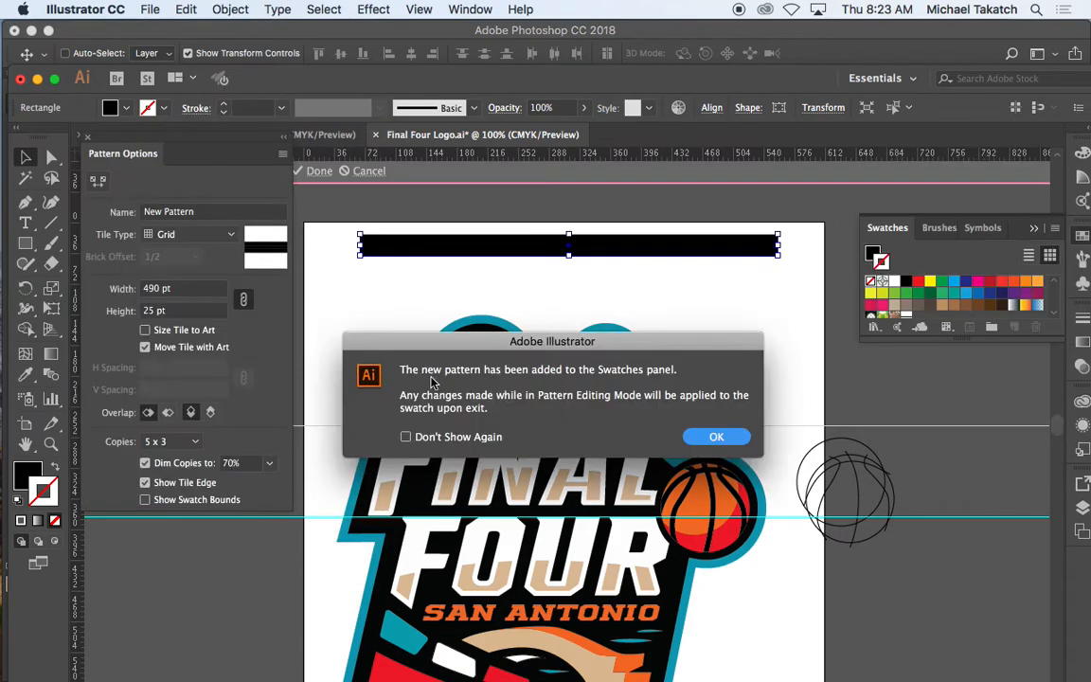
left_click_drag(439, 346, 440, 306)
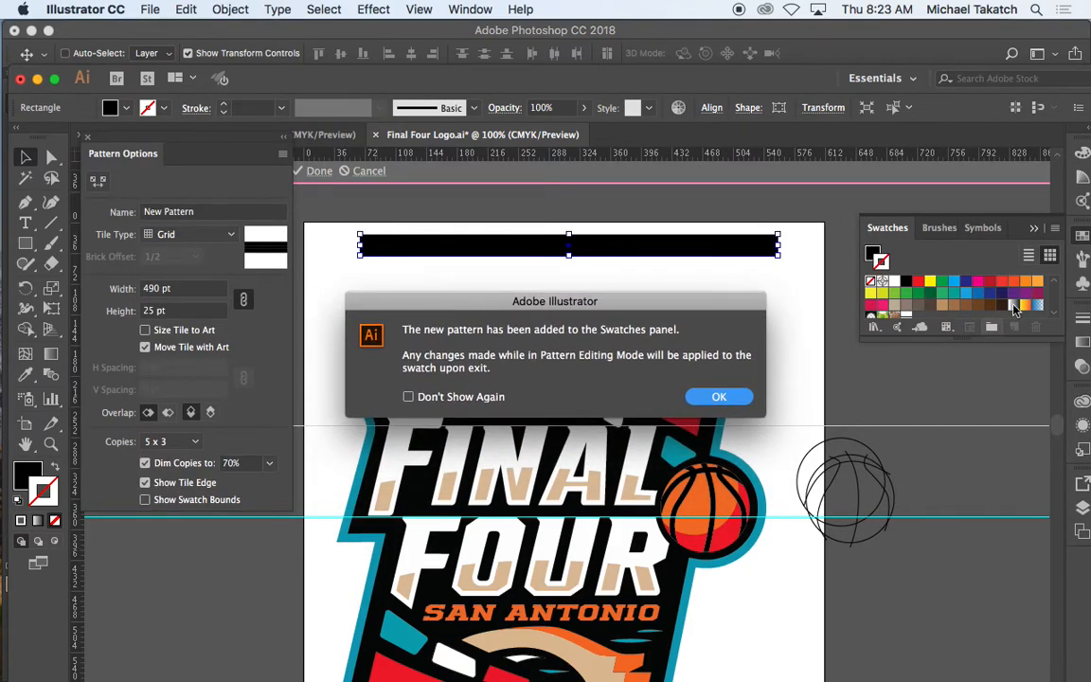
left_click(714, 399)
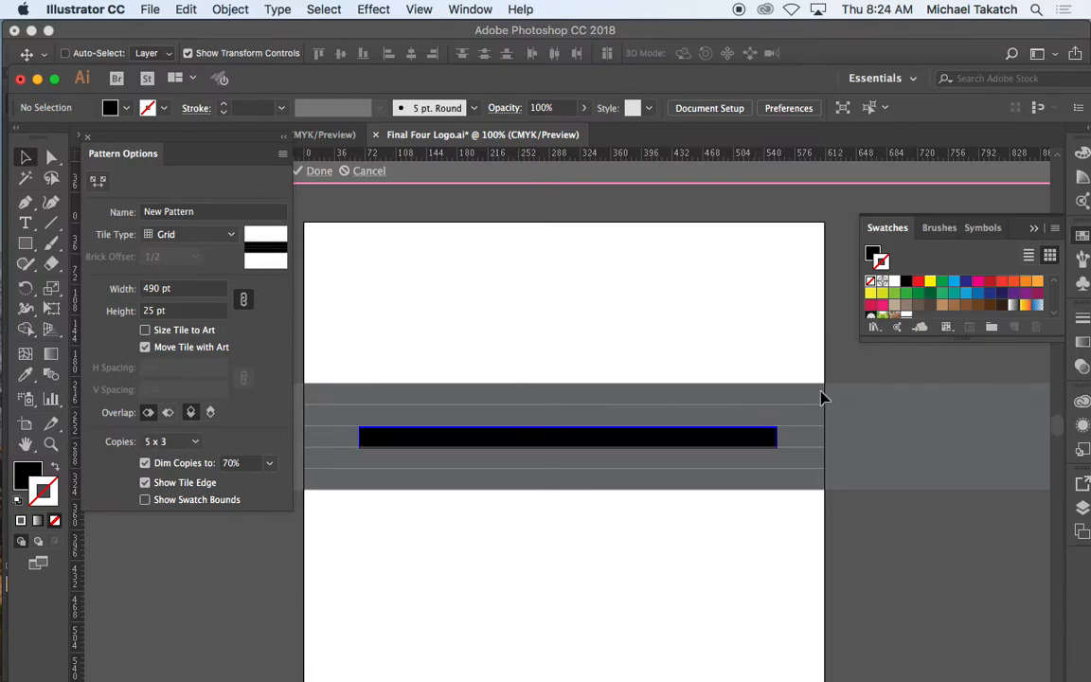
- Set the pattern's tile type to Brick by Row and size the tile to the art
left_click(187, 445)
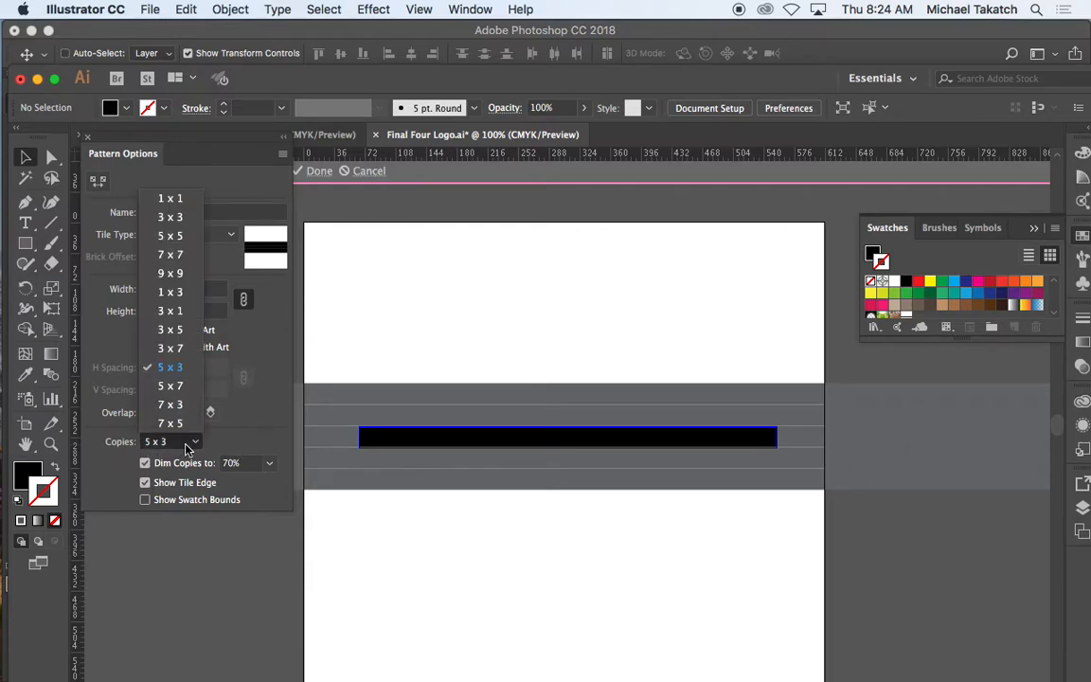
left_click(280, 399)
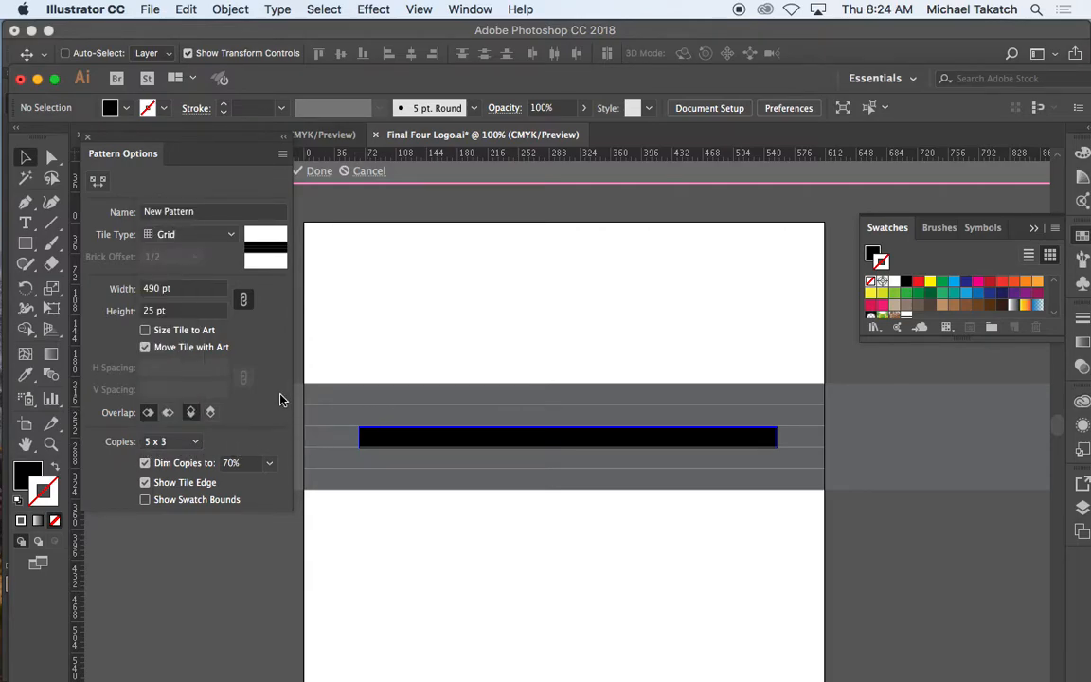
left_click(186, 232)
left_click(197, 271)
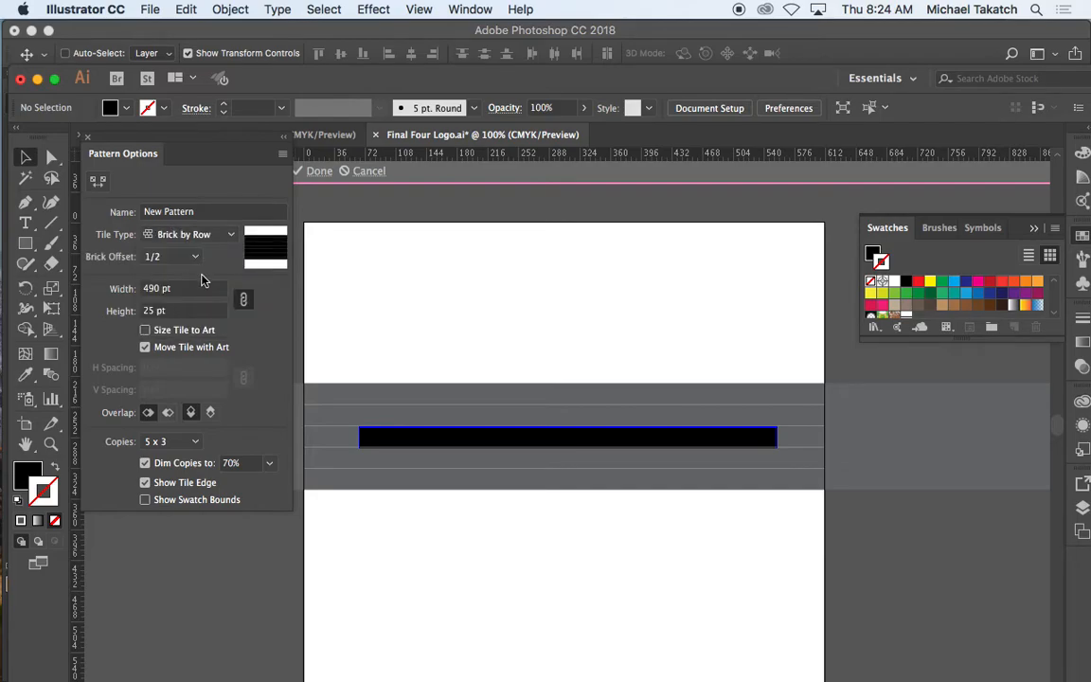
left_click(145, 331)
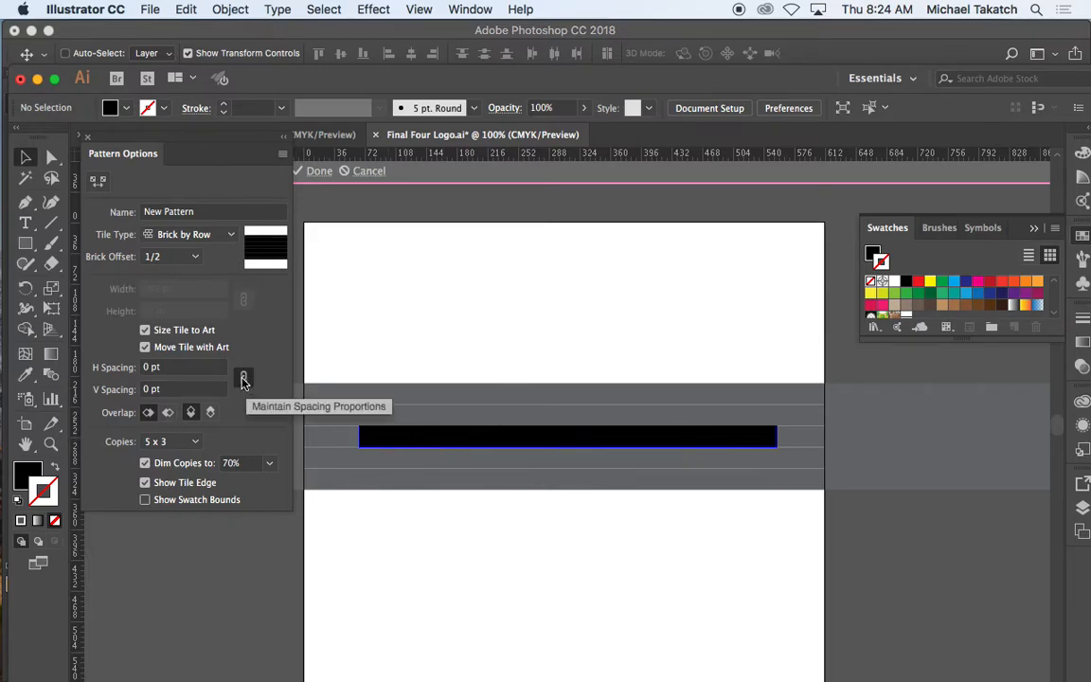
- Set the pattern's linked horizontal and vertical spacing to 1 pt and leave pattern editing
left_click(180, 367)
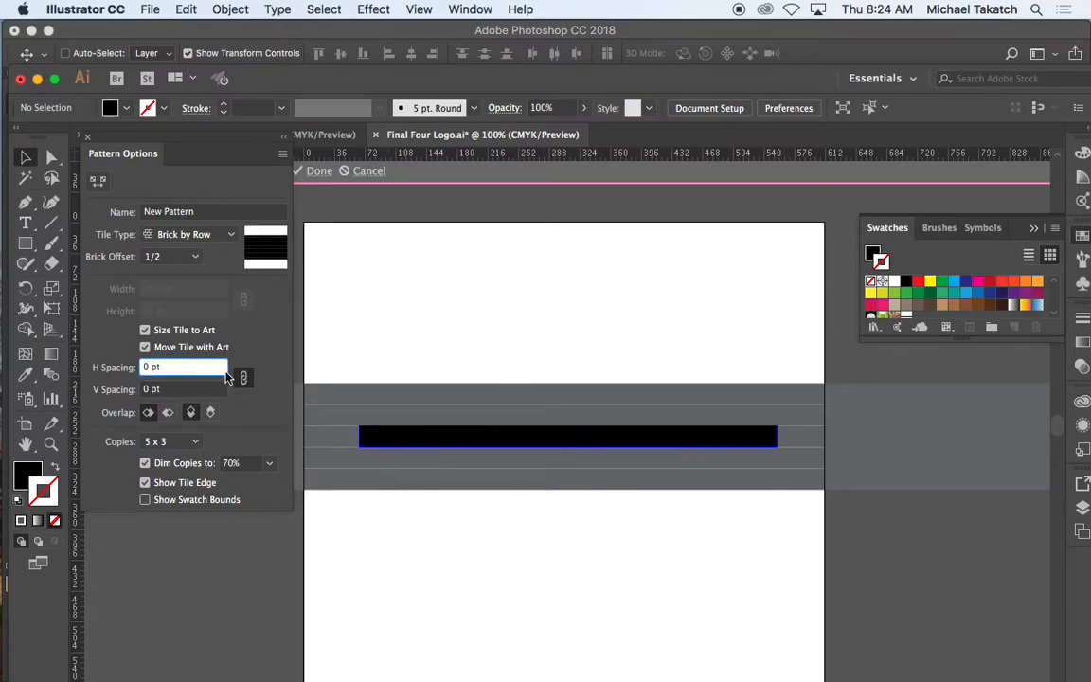
key("Up")
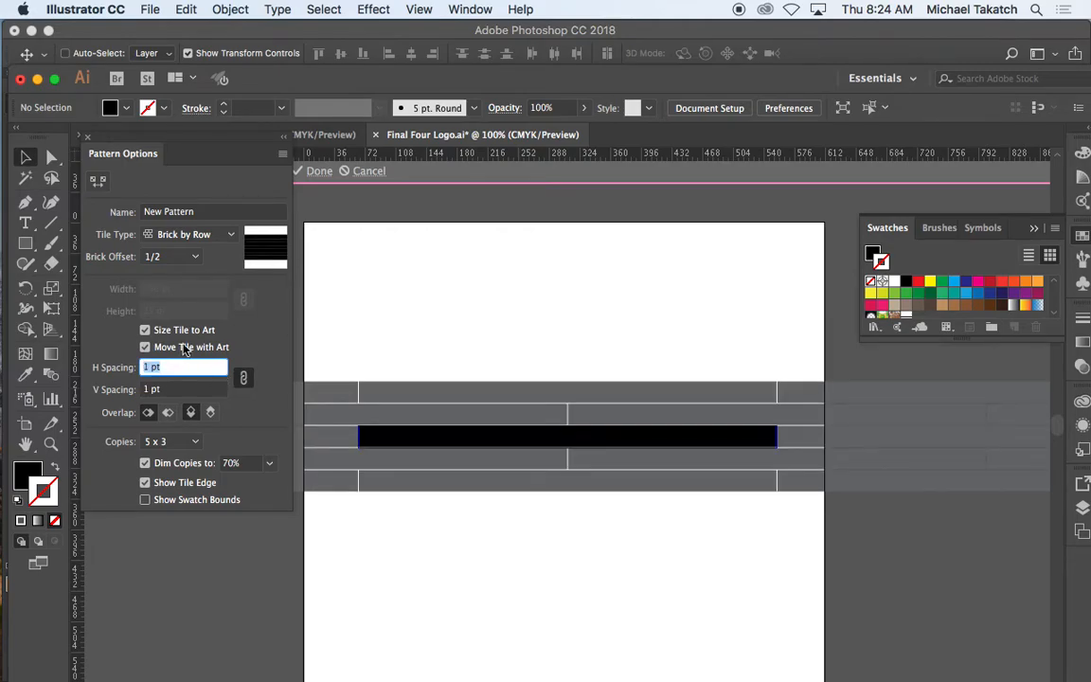
left_click_drag(201, 141, 169, 326)
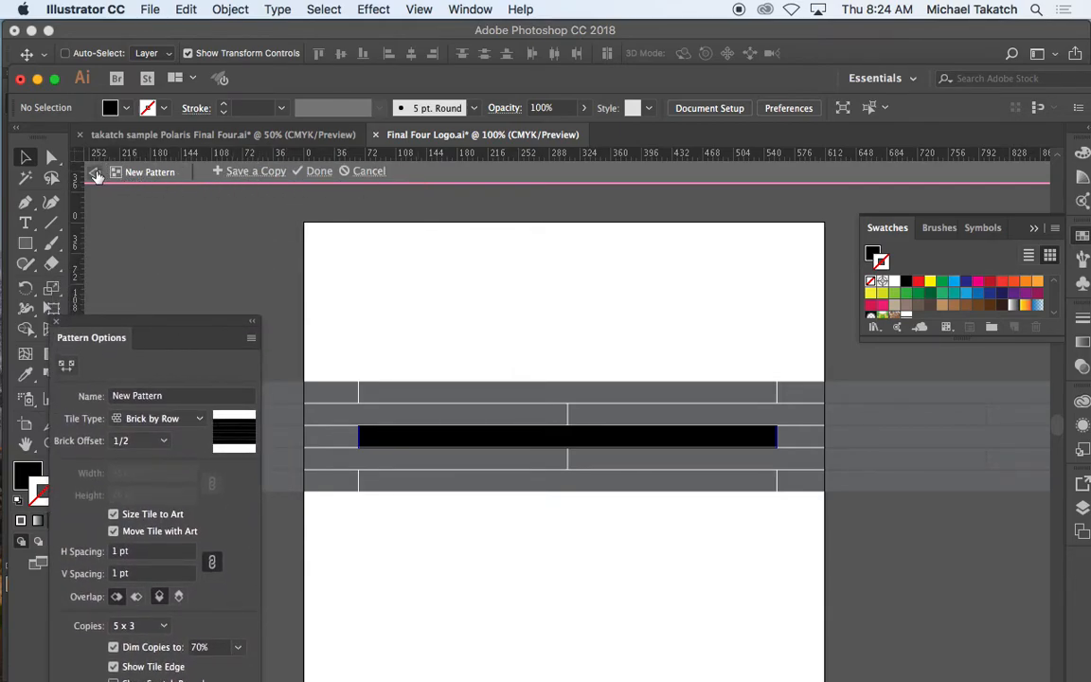
left_click(98, 173)
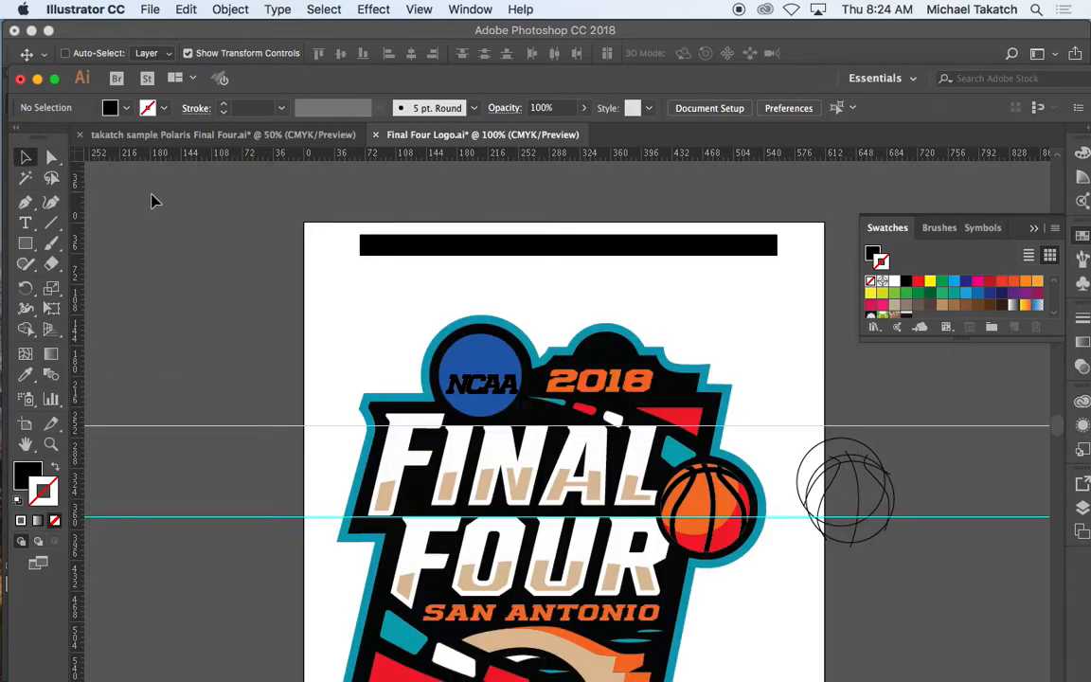
- Move the black bar above the artboard and draw a large black rectangle over the upper part of the logo
left_click_drag(388, 250, 568, 190)
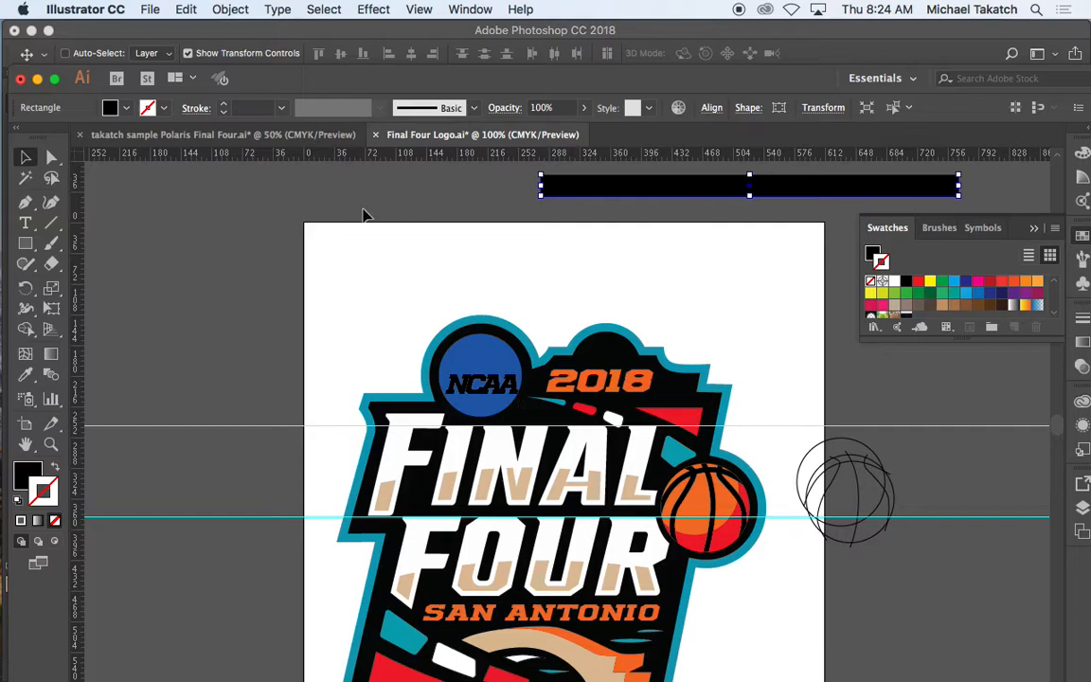
left_click(29, 244)
left_click_drag(194, 205, 706, 443)
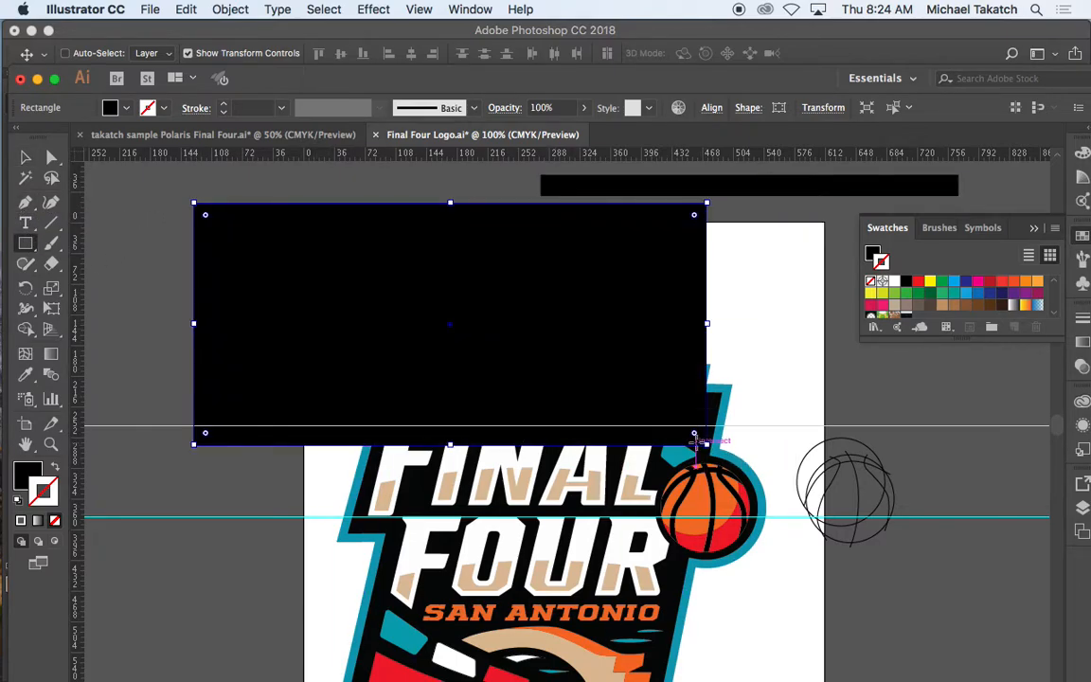
- Try applying the new floorboard pattern swatch to the large rectangle, and set its stroke back to none
left_click_drag(963, 344, 963, 383)
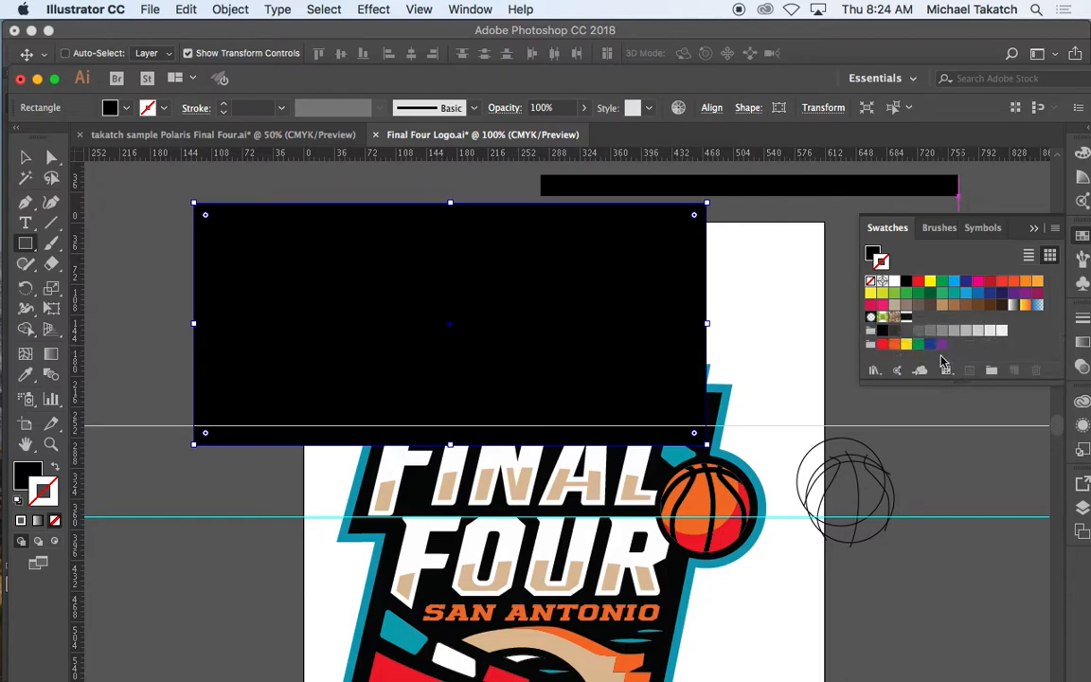
left_click(906, 316)
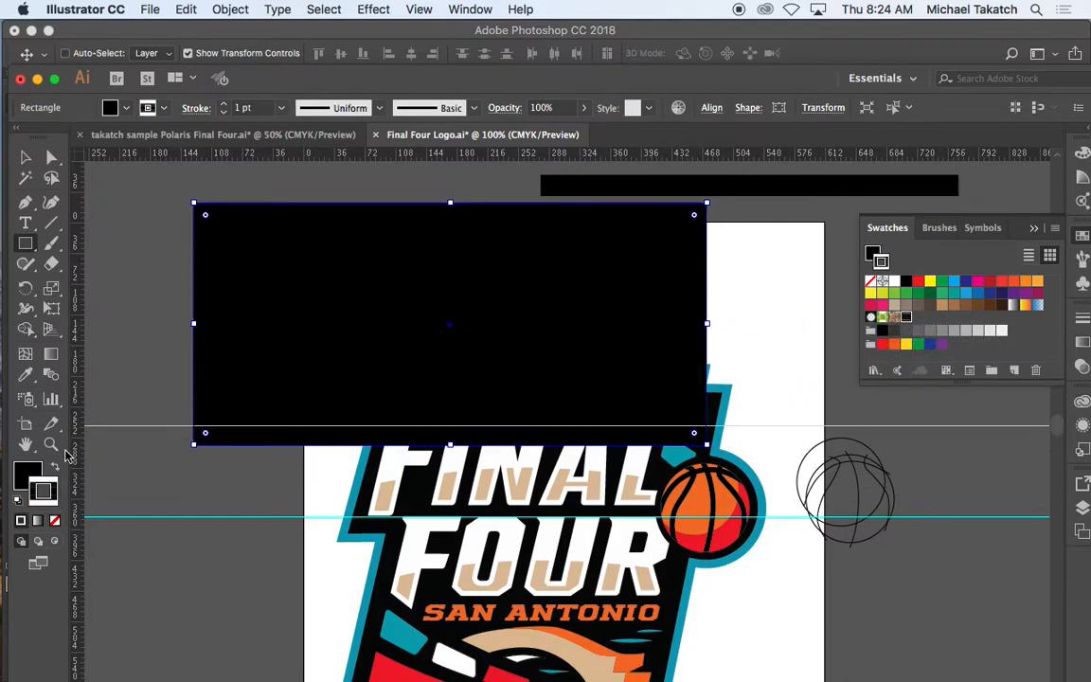
left_click(54, 521)
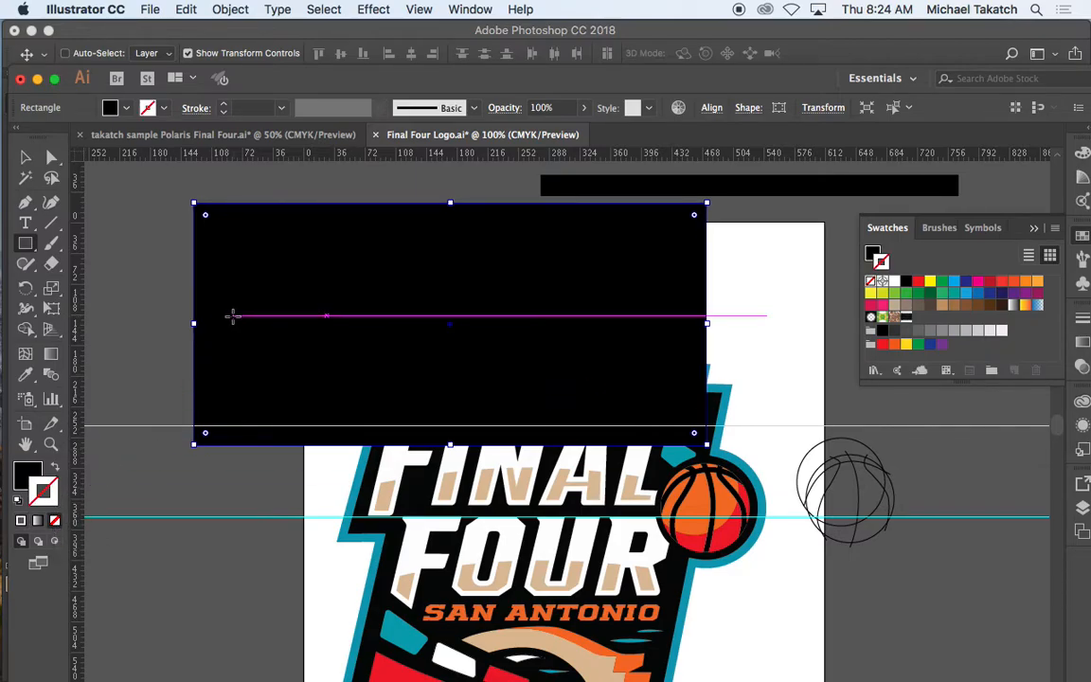
- Move the large black rectangle off the logo to the empty area beyond the artboard's upper-left corner
key("super+equal")
key("super+equal")
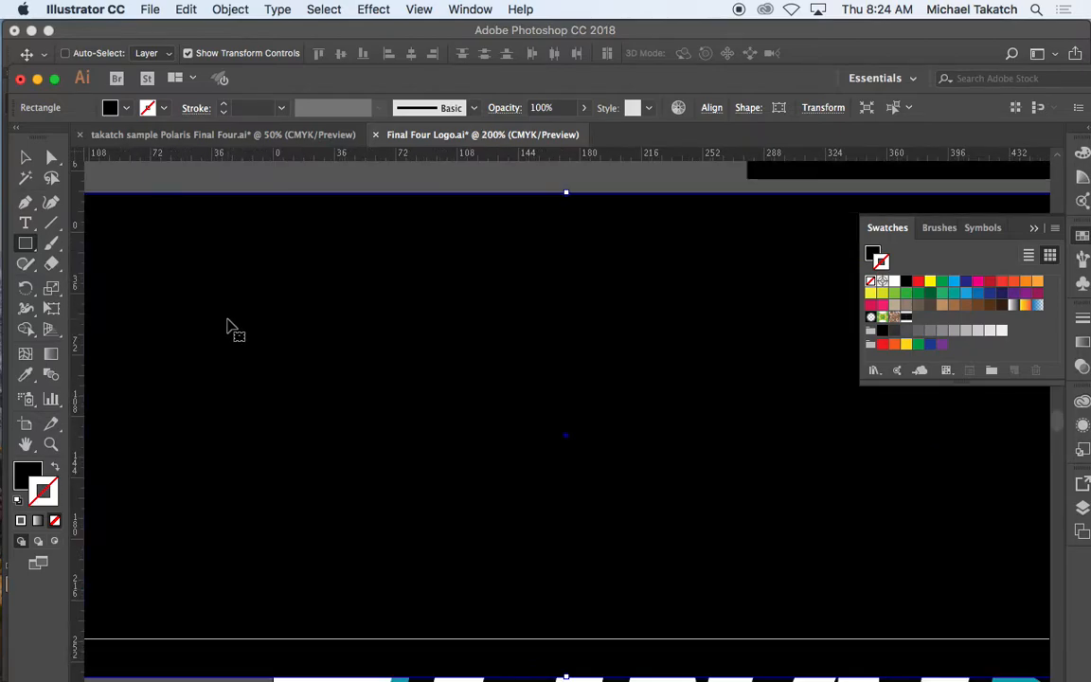
key("super+minus")
key("super+minus")
key("super+minus")
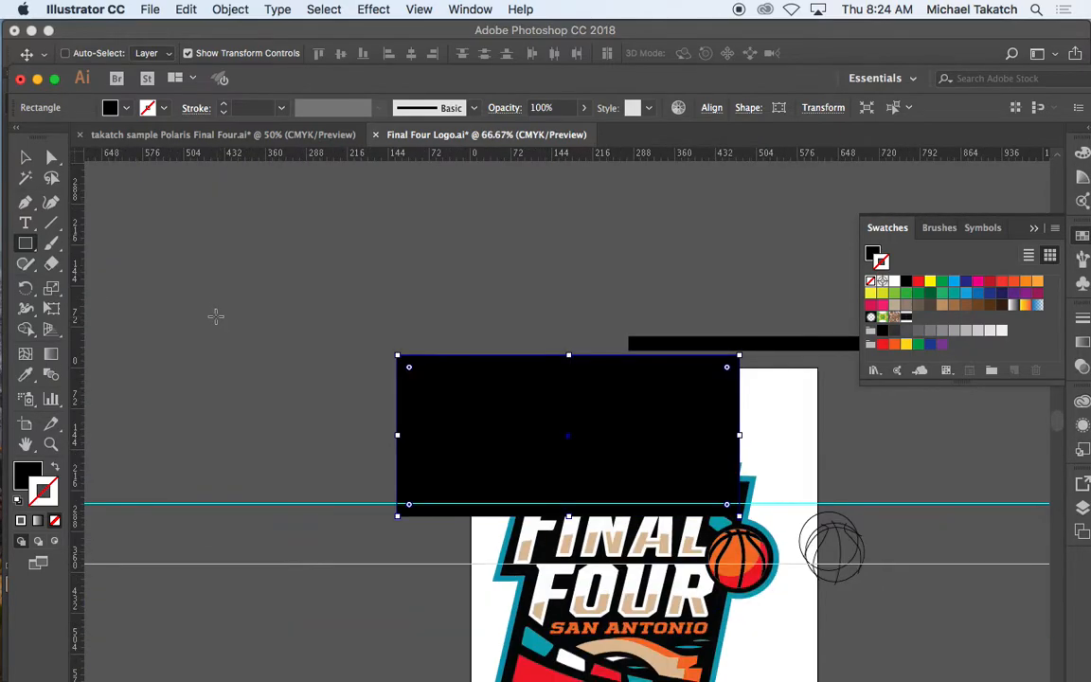
left_click(25, 161)
left_click_drag(461, 407, 251, 290)
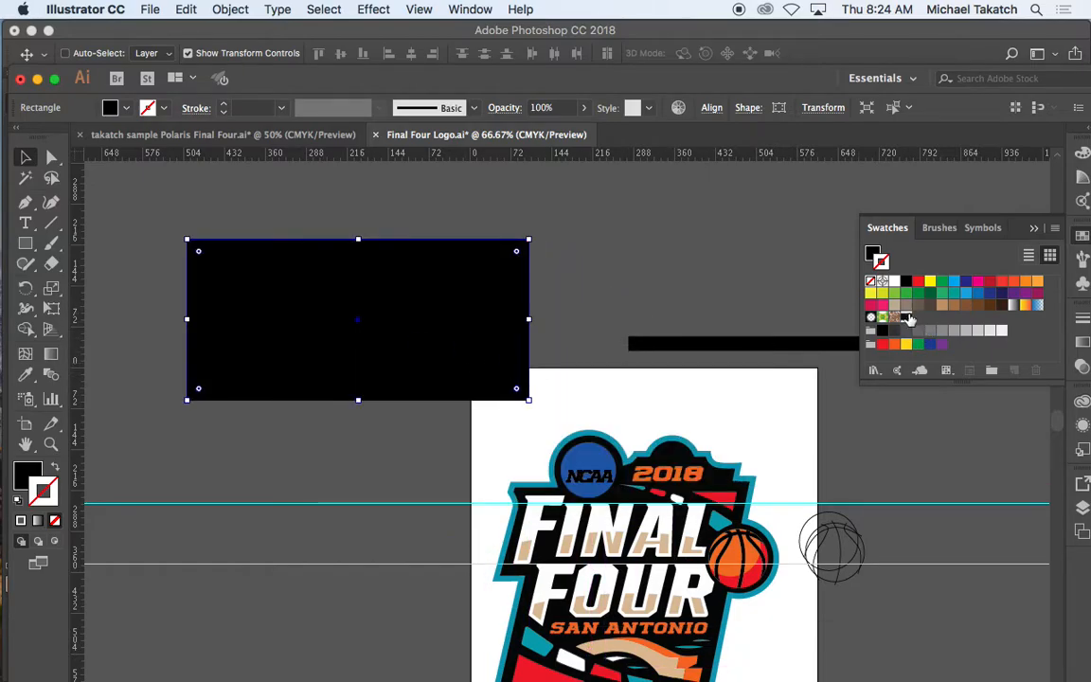
- Try a linked horizontal and vertical spacing of 2 pt on the floorboard pattern and leave pattern editing
double_click(906, 318)
left_click_drag(217, 337, 336, 226)
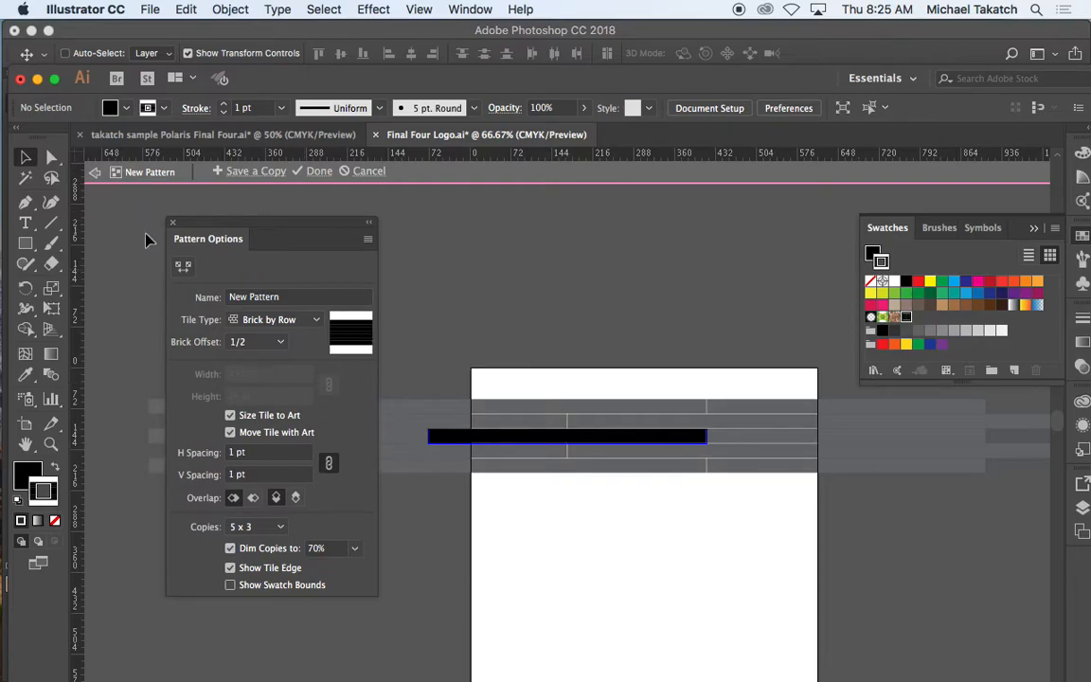
left_click(261, 455)
key("Up")
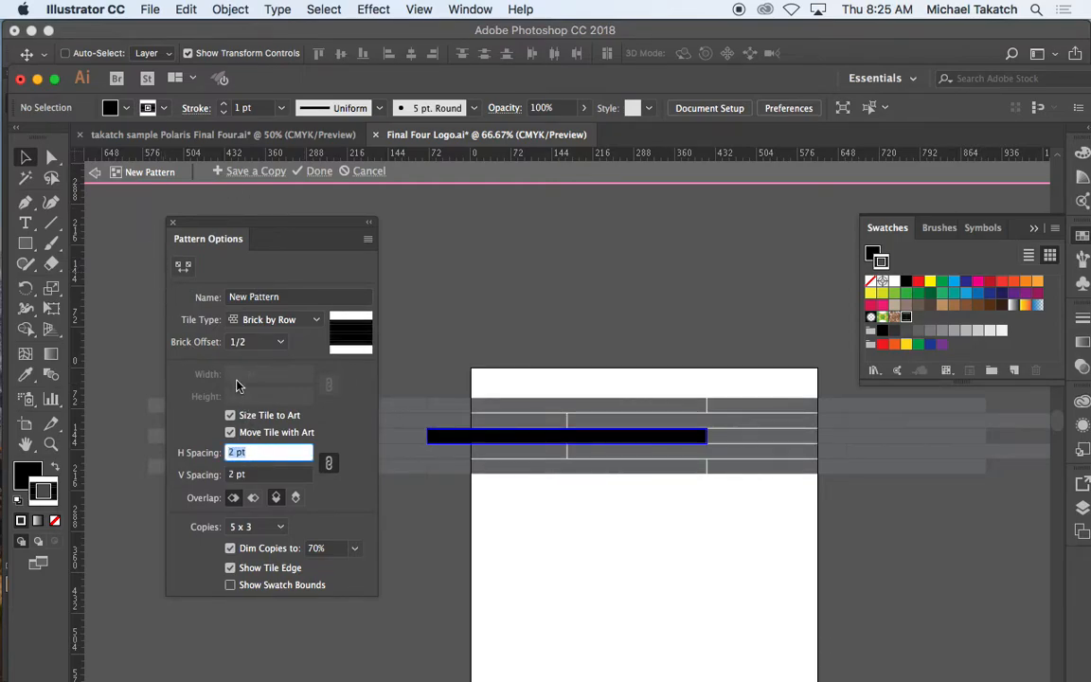
left_click(94, 172)
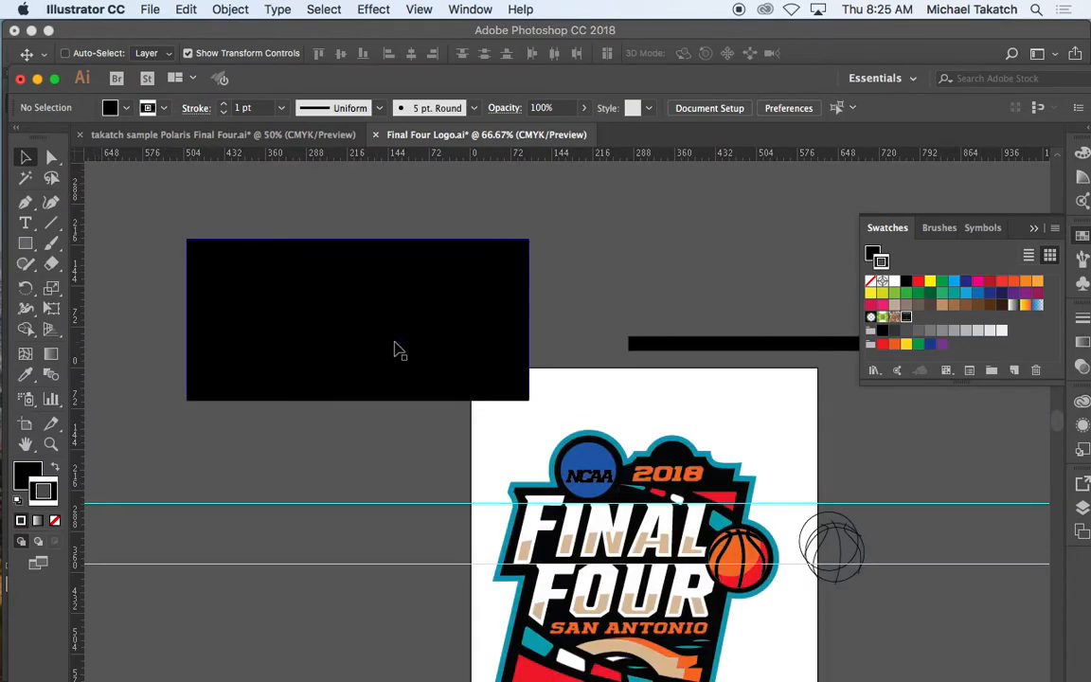
- Remove the large rectangle's stroke, fill it with the floorboard pattern swatch, and shift it toward the artboard
left_click(372, 344)
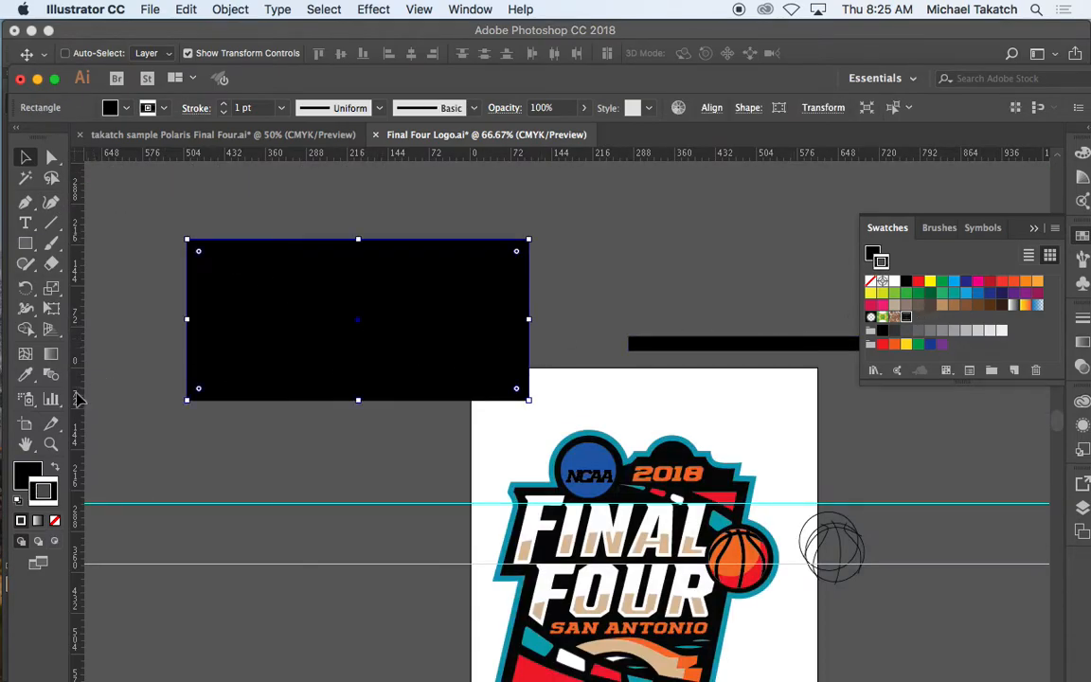
left_click(55, 521)
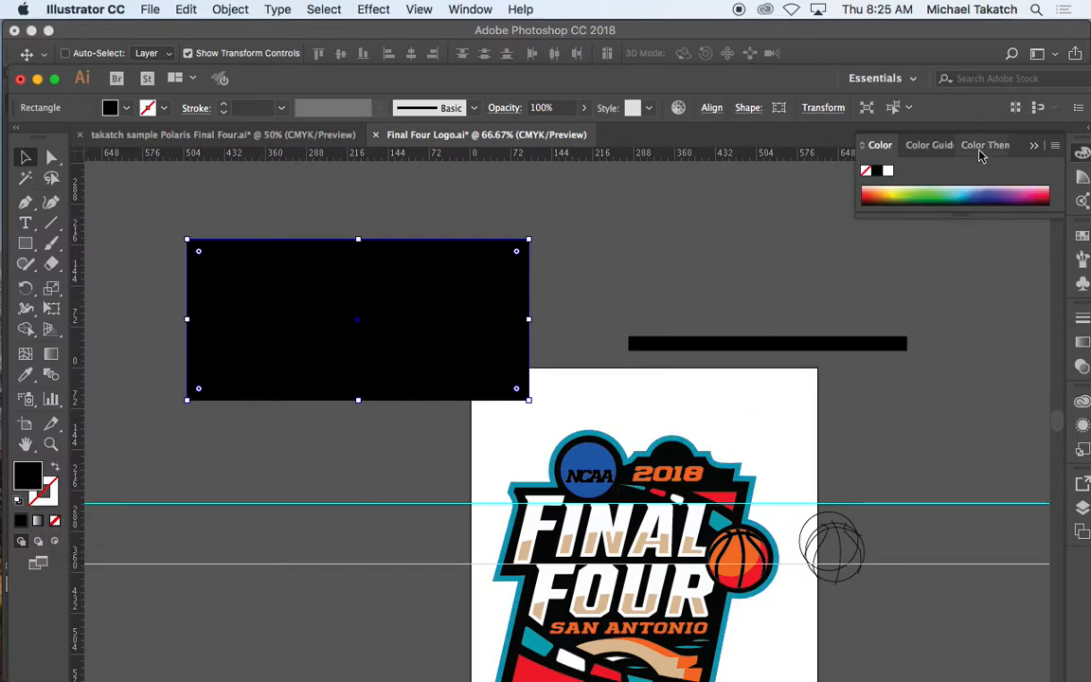
left_click(1082, 235)
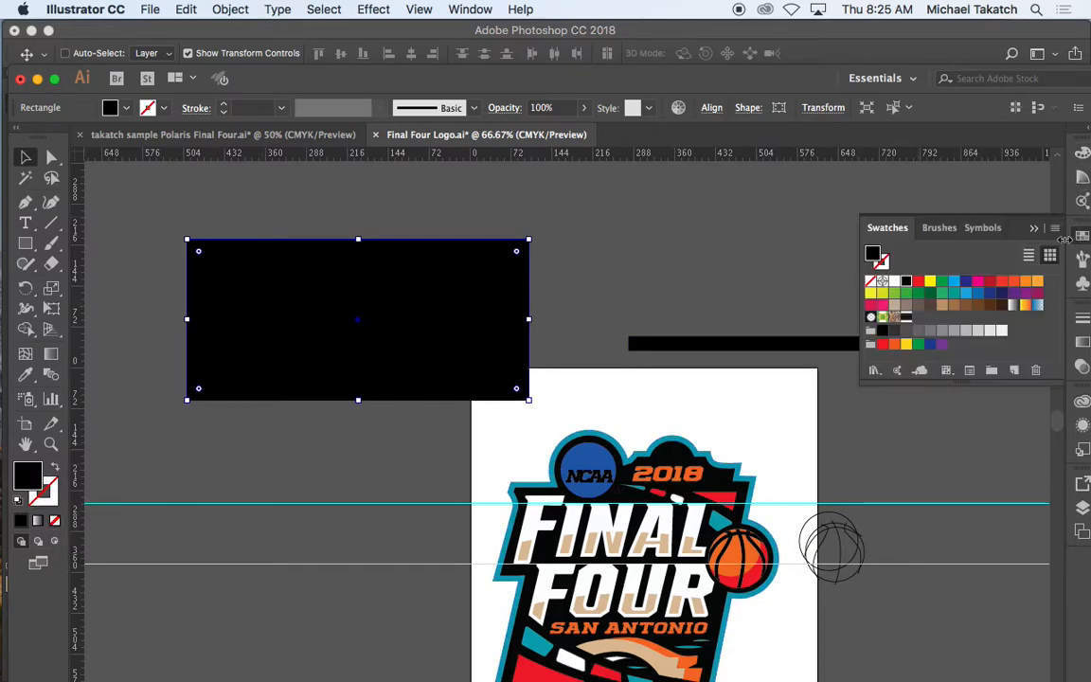
left_click(906, 320)
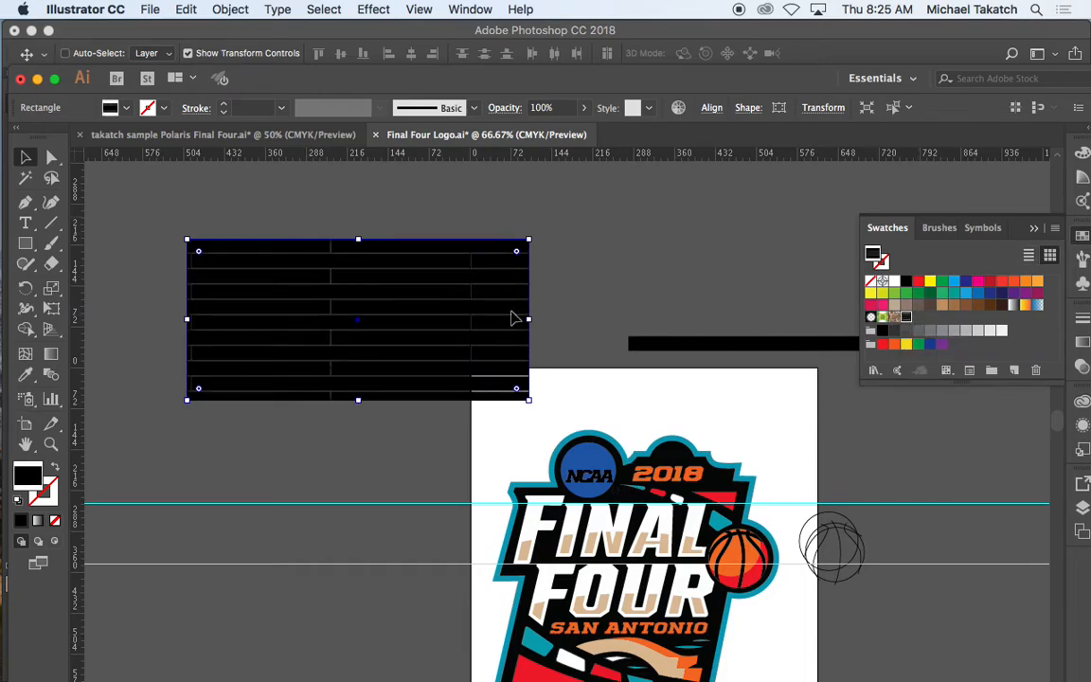
left_click_drag(365, 280, 445, 331)
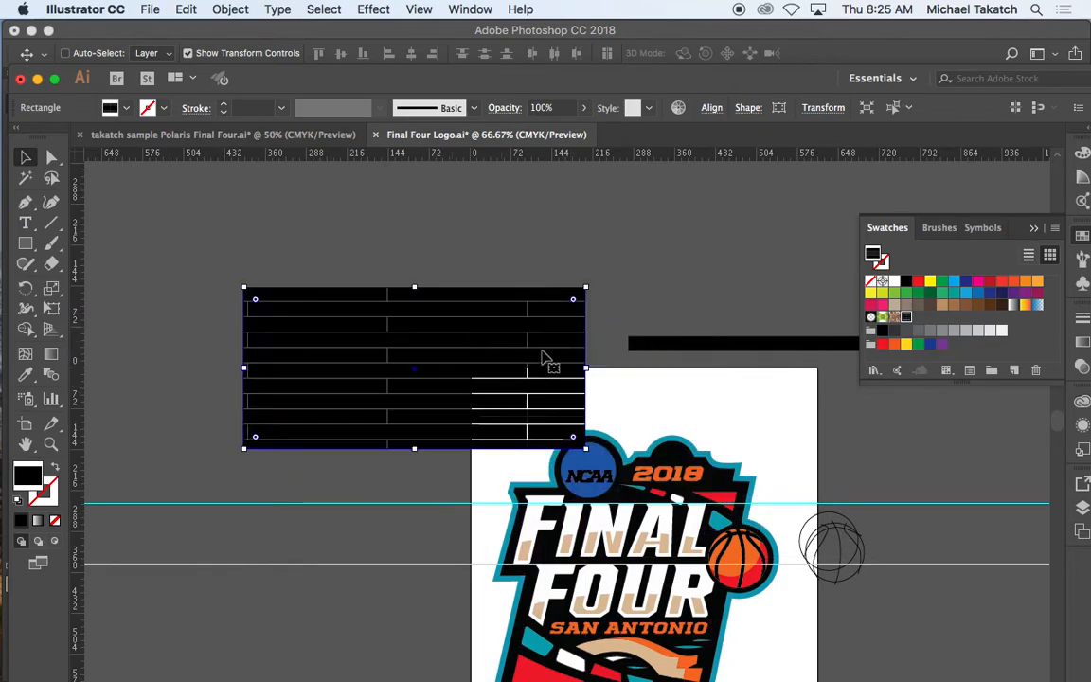
- Set the floorboard pattern's linked horizontal and vertical spacing to 1 pt and leave pattern editing
double_click(907, 319)
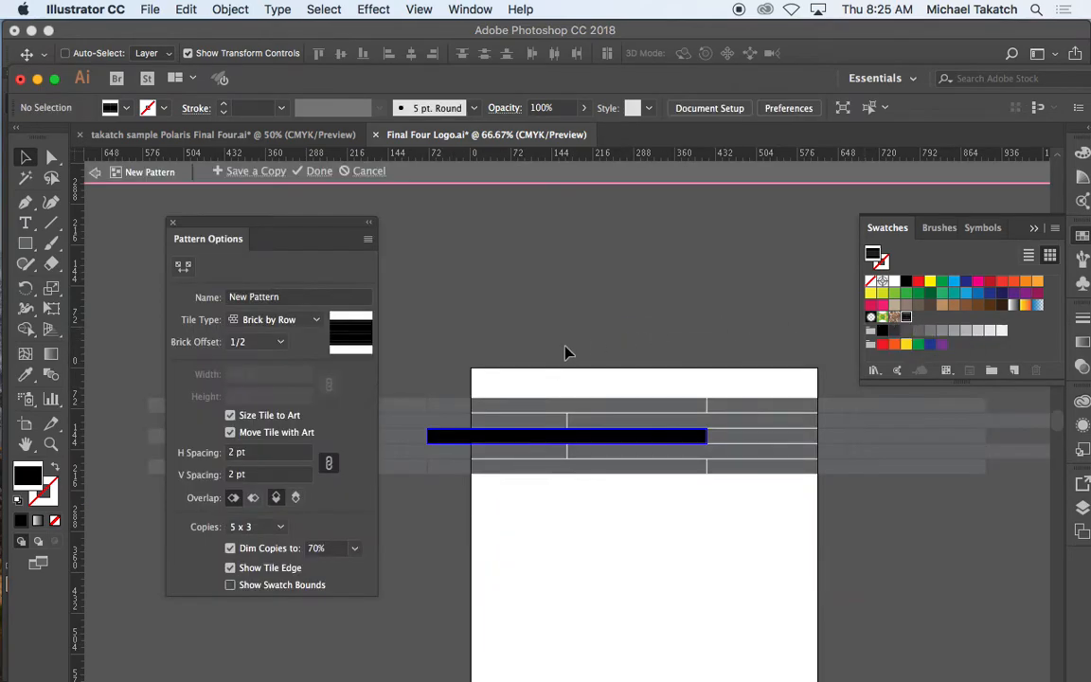
left_click(274, 452)
key("Down")
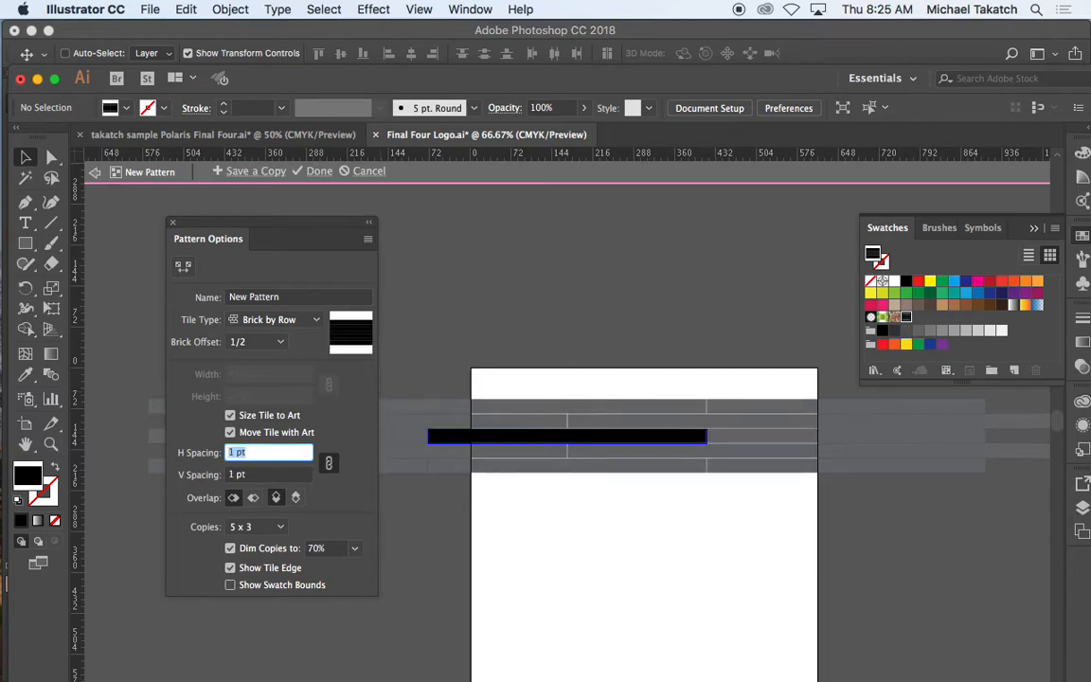
left_click(96, 173)
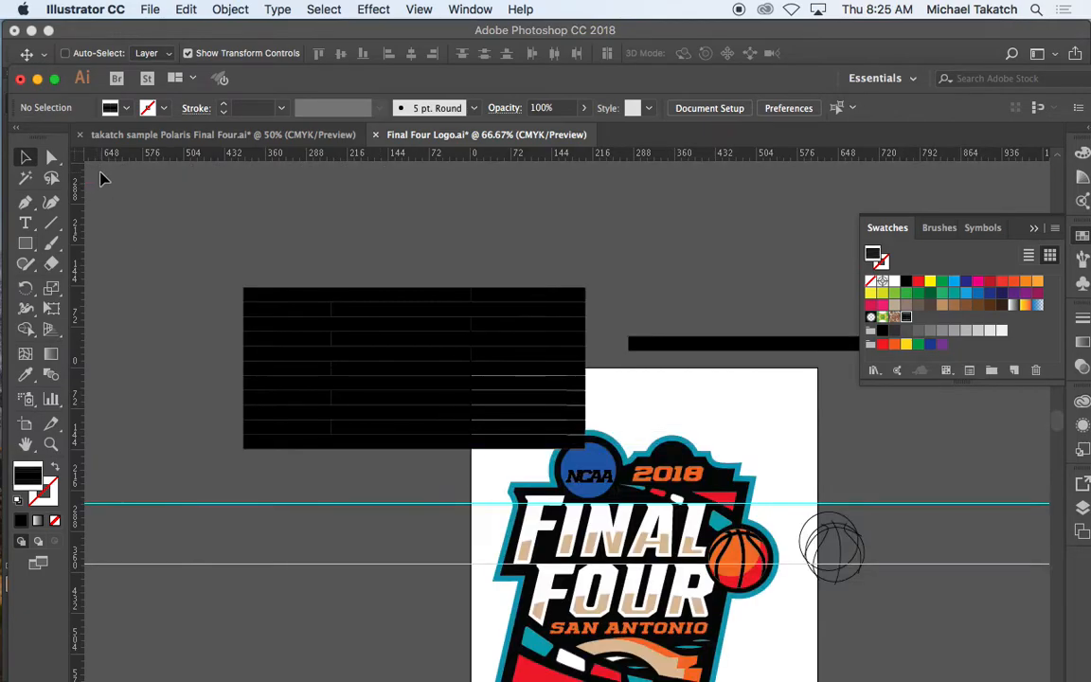
- Move the patterned rectangle over the logo and enlarge it until it covers the whole artboard
left_click_drag(344, 325, 455, 372)
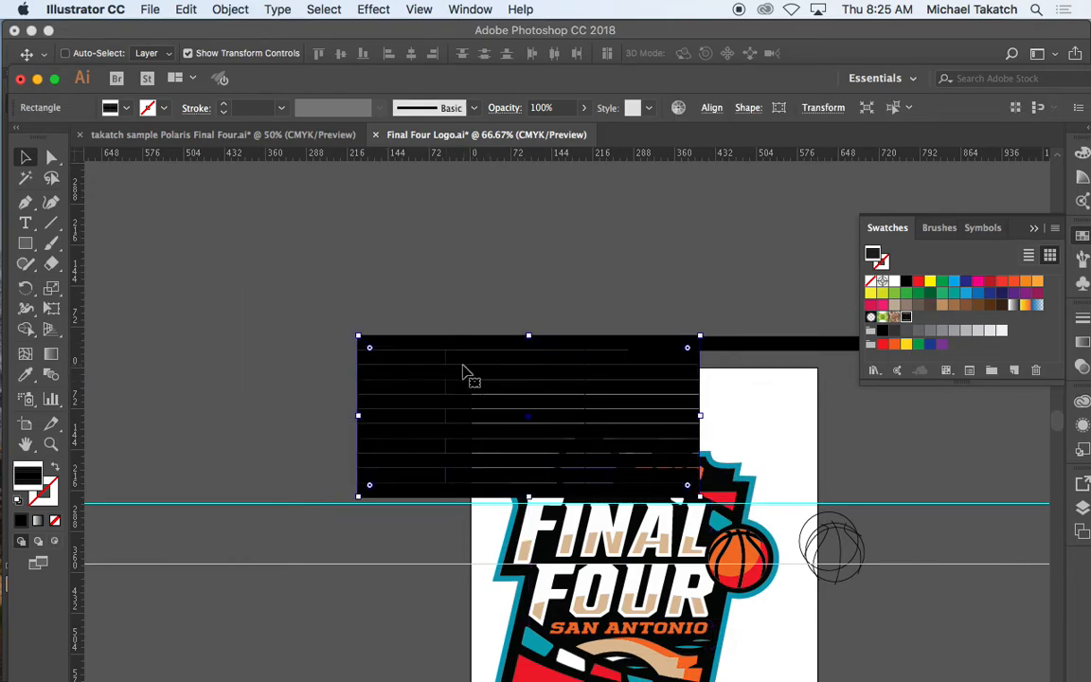
key("super+minus")
key("super+minus")
left_click_drag(539, 440, 382, 350)
left_click_drag(469, 376, 614, 546)
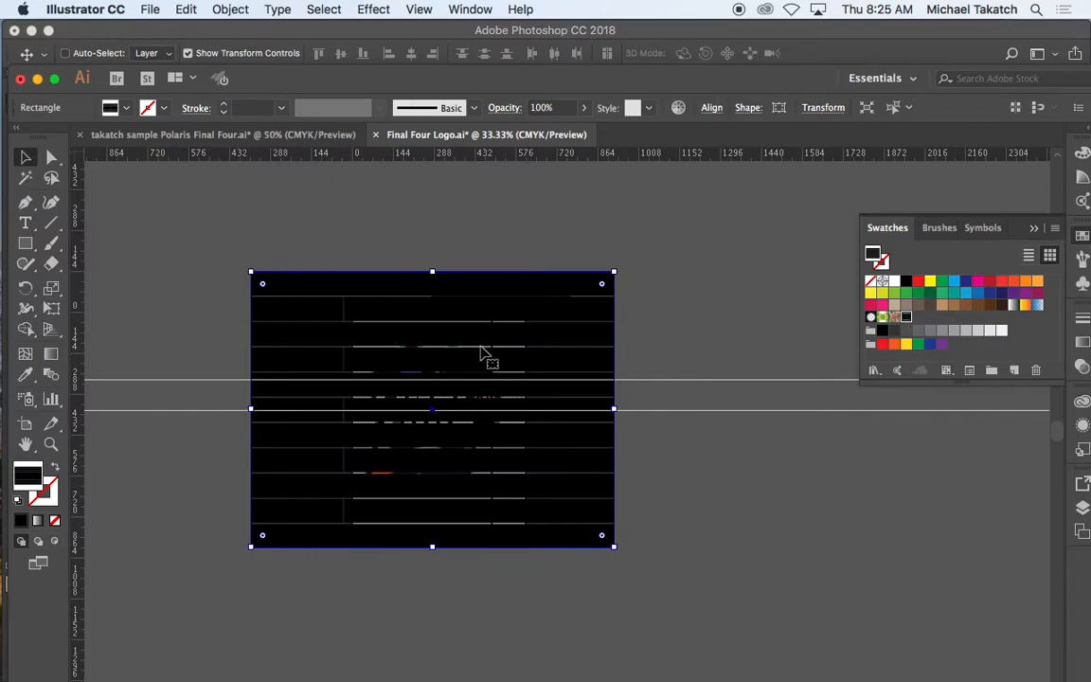
mouse_move(462, 285)
left_mouse_down()
mouse_move(469, 297)
mouse_move(477, 275)
left_mouse_up()
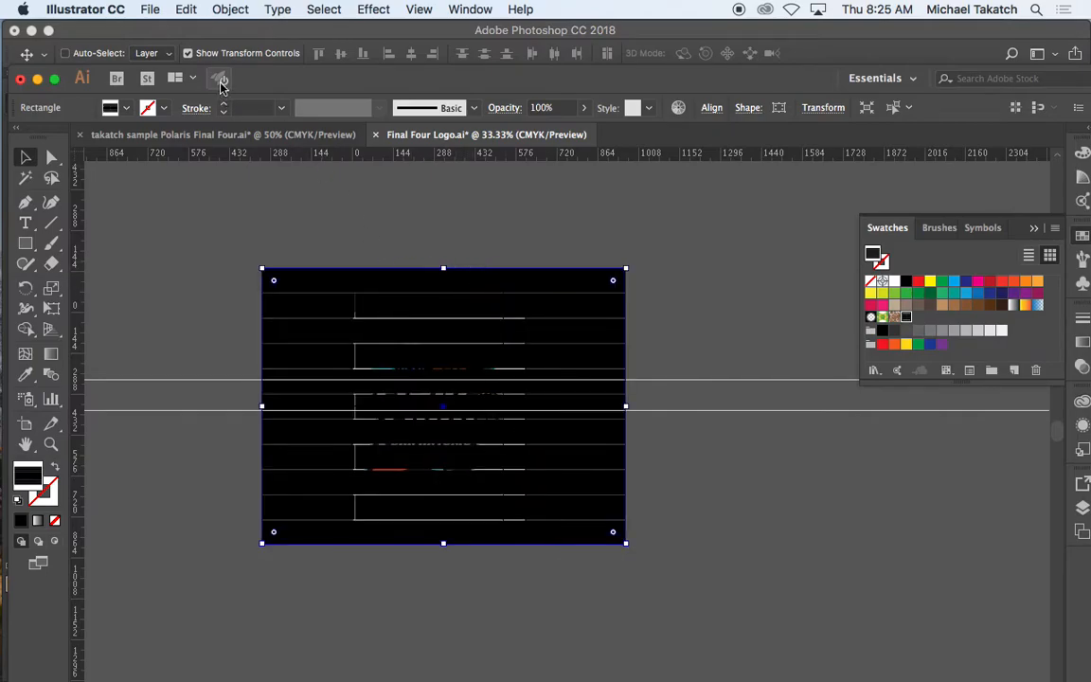
- Move the Illustrator window aside and switch to takatch Final Four.psd in Photoshop, with both windows reachable
left_click(185, 31)
left_click_drag(277, 36, 855, 78)
left_click(302, 79)
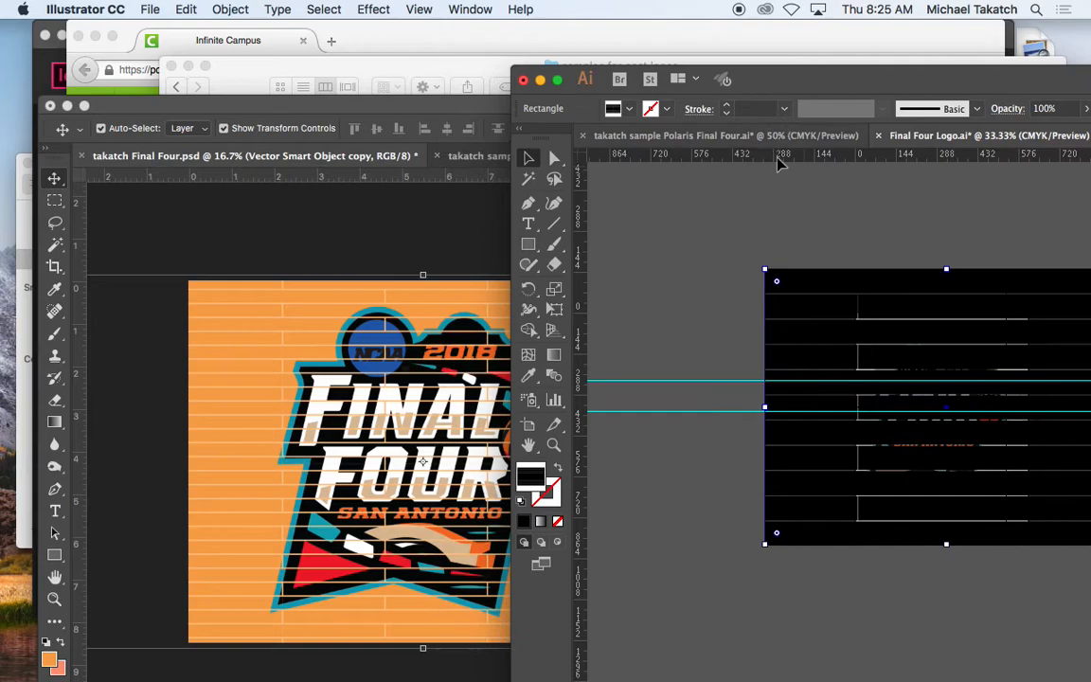
left_click(413, 308)
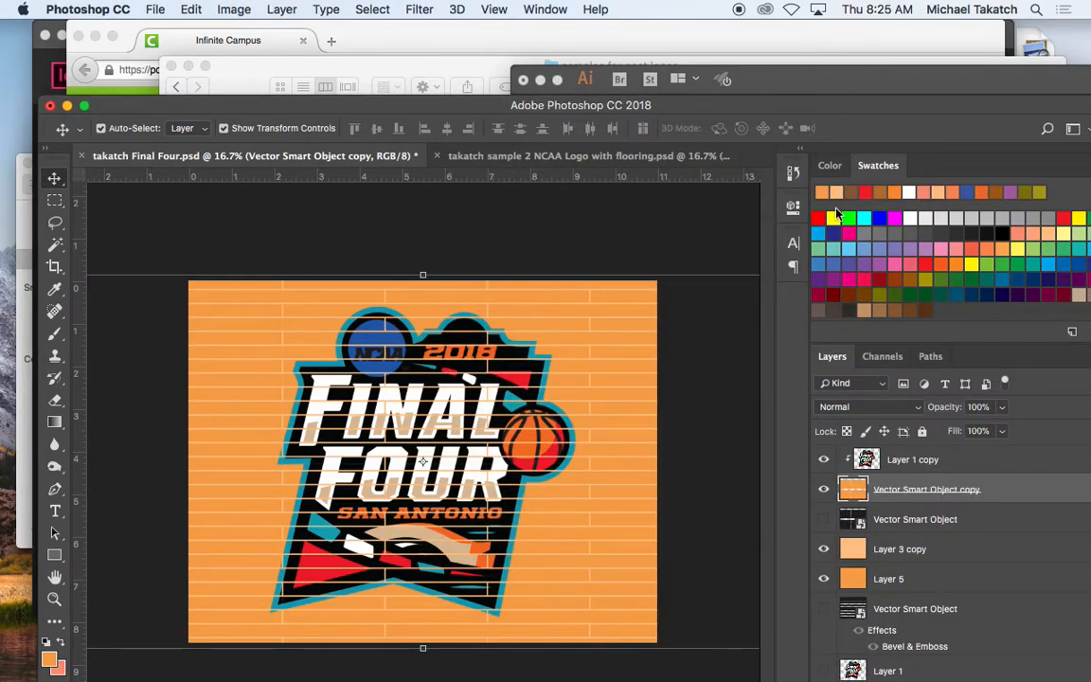
left_click_drag(850, 109, 805, 97)
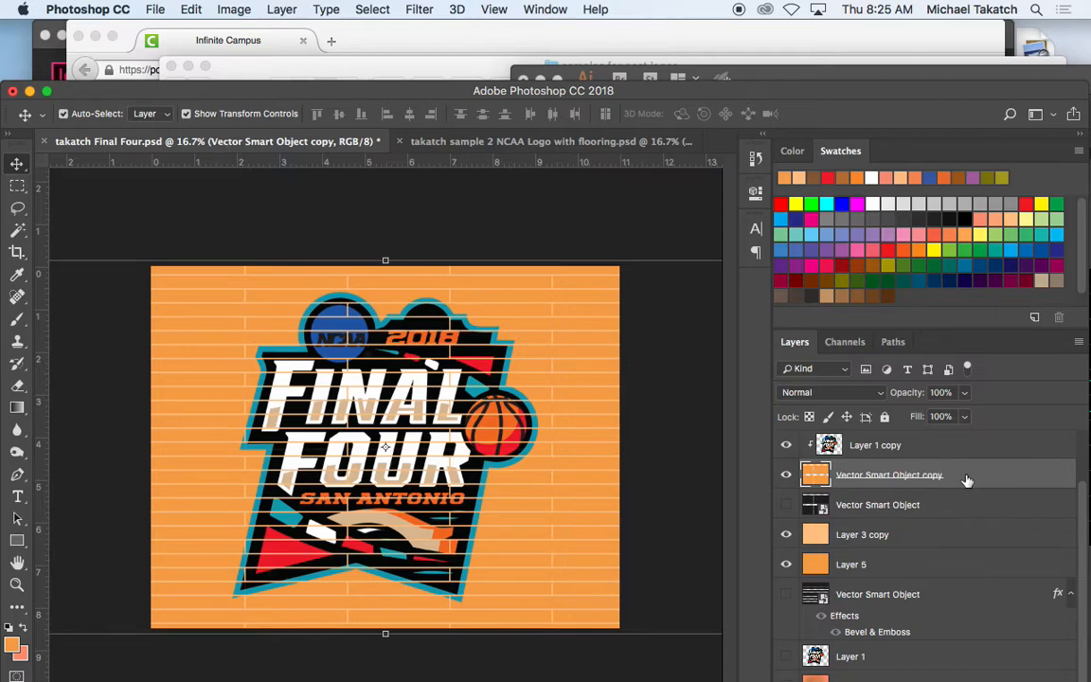
- Bring the patterned rectangle from Illustrator into takatch Final Four.psd, scale it to 70.66%, and position it to cover the canvas
left_click(755, 80)
left_click_drag(789, 289, 214, 307)
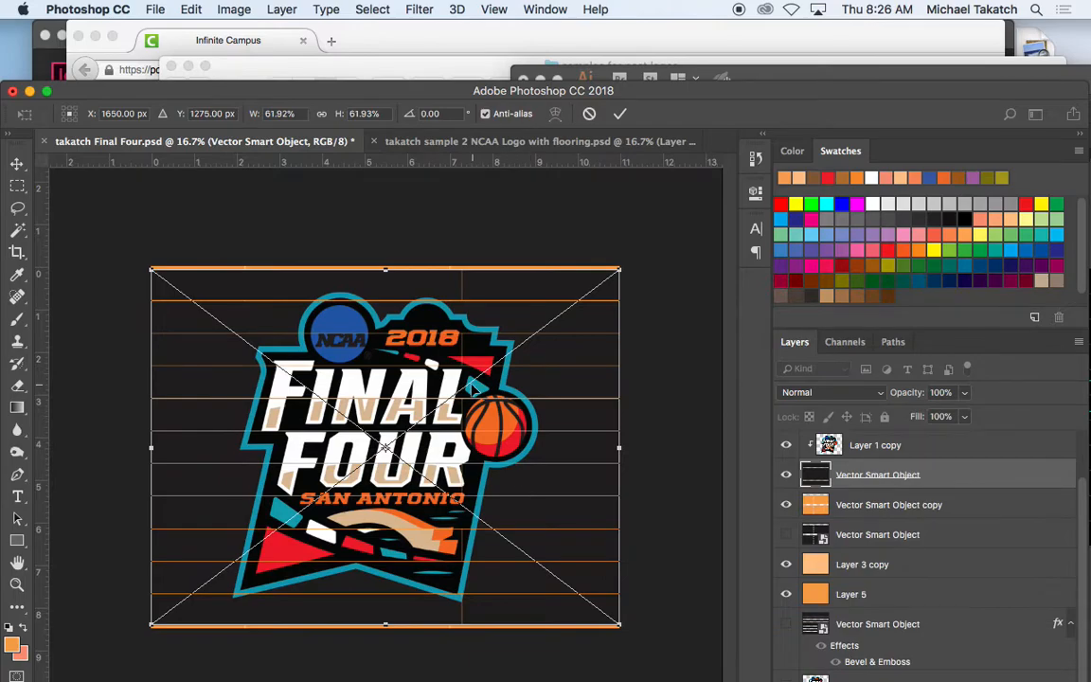
left_click_drag(618, 268, 684, 220)
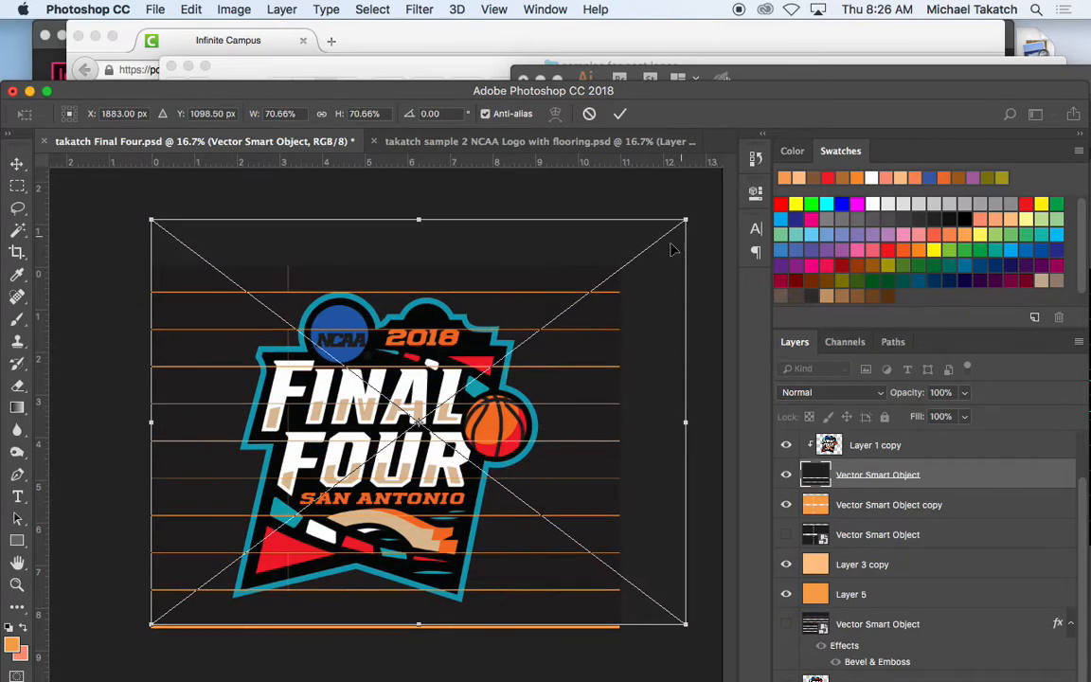
left_click_drag(595, 278, 579, 295)
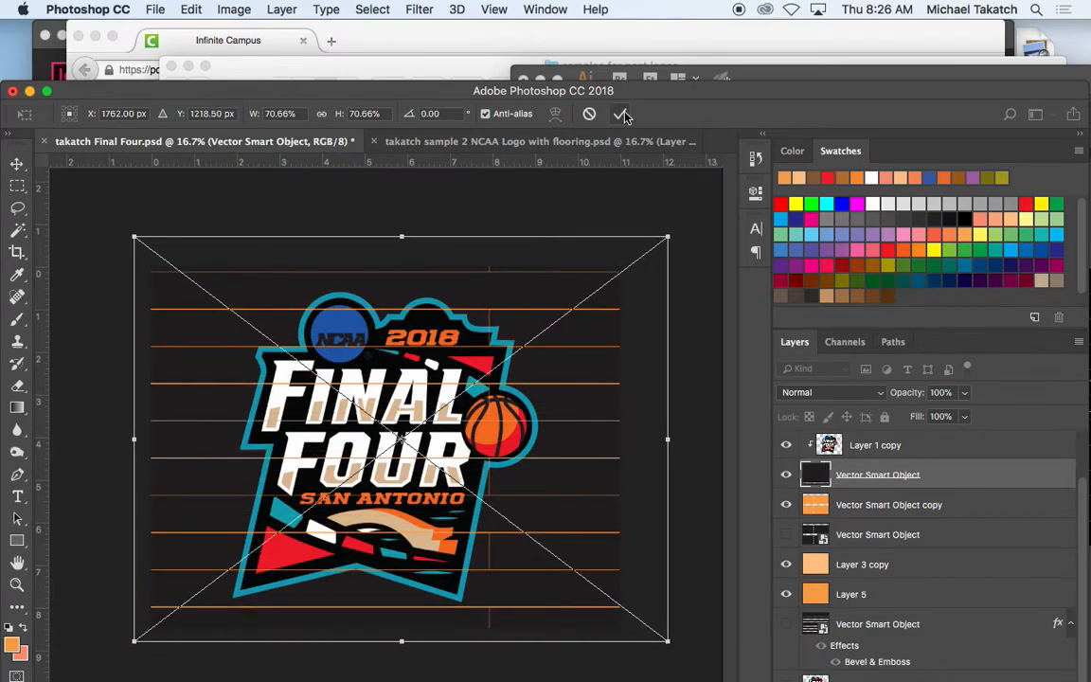
key("Return")
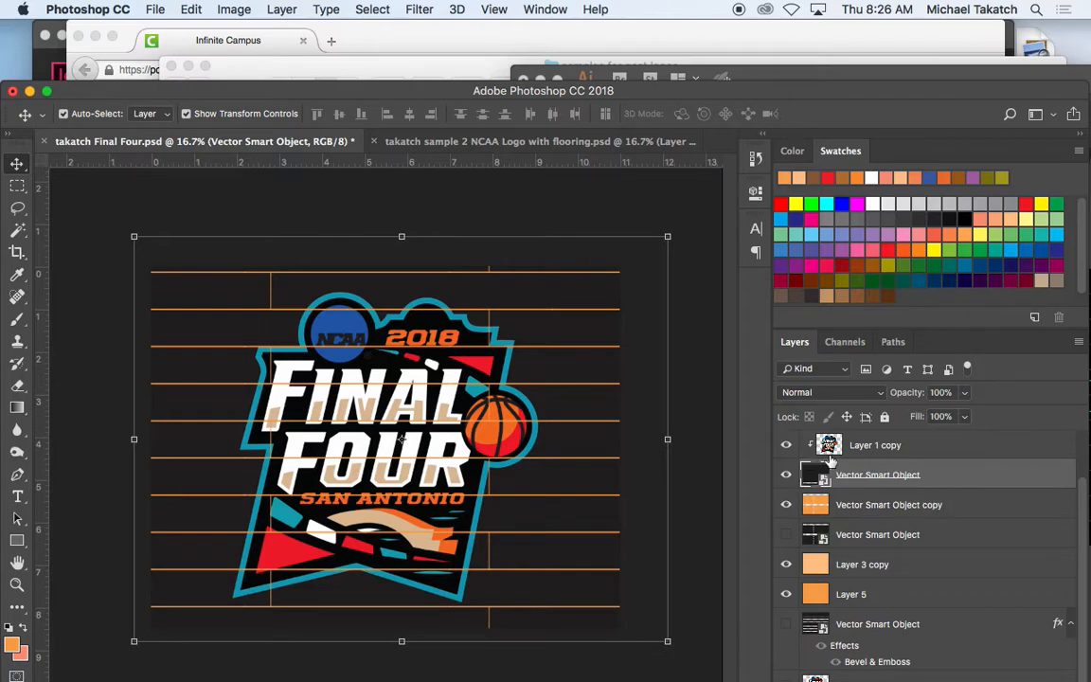
- Keep the placed floorboard layer visible and hide Vector Smart Object copy, Layer 3 copy and Layer 5 beneath it
left_click(785, 477)
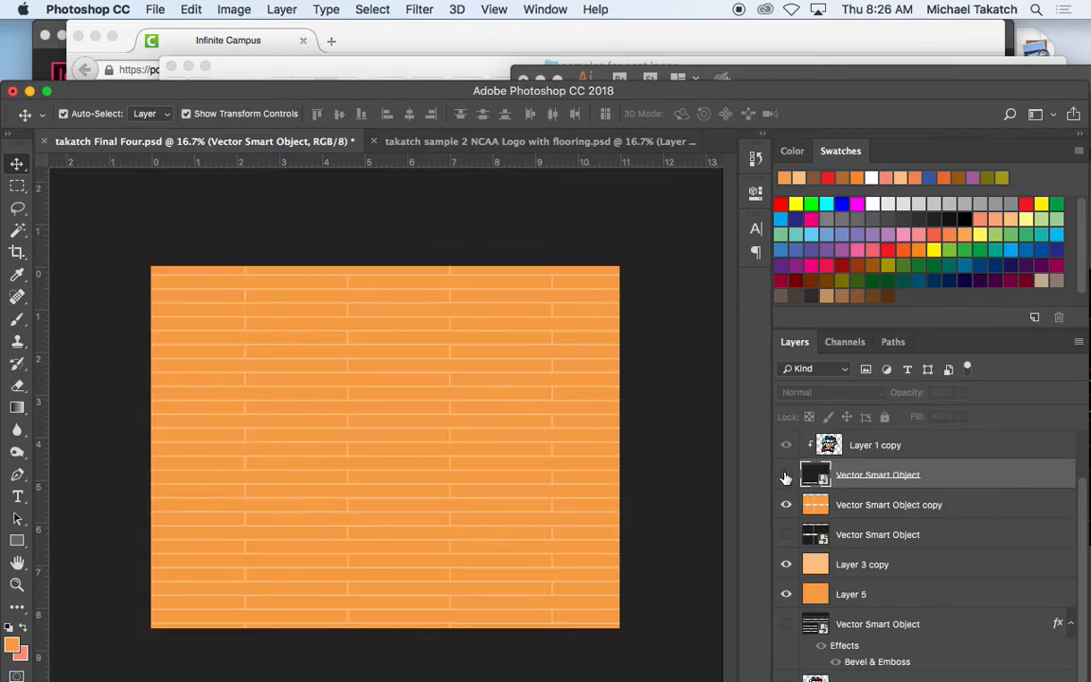
left_click(785, 475)
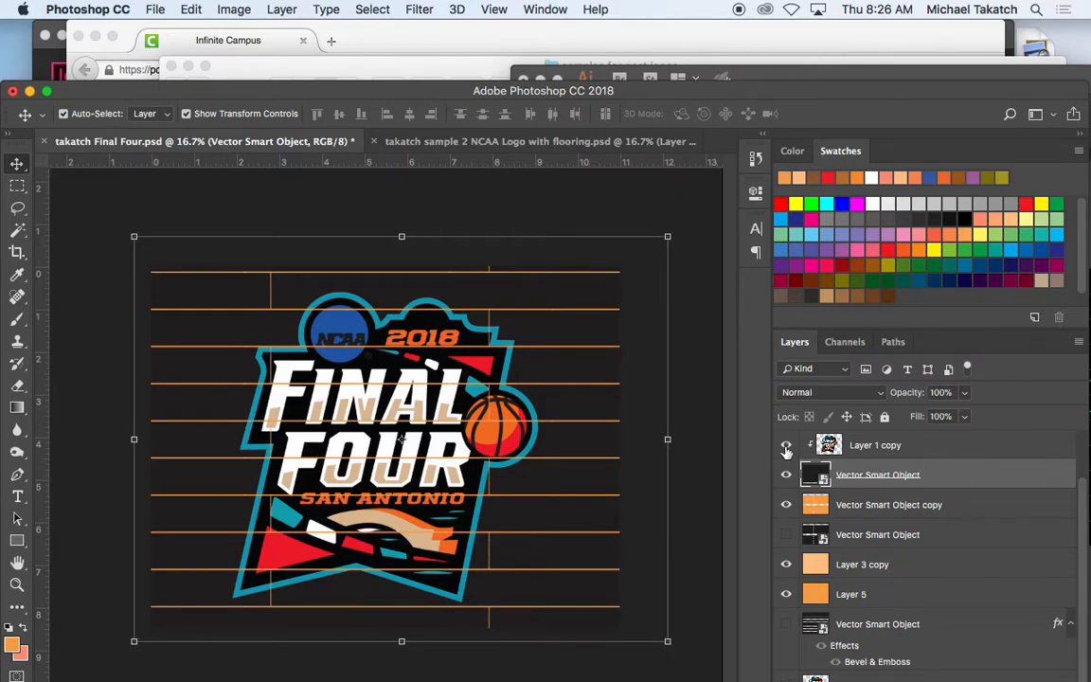
left_click(786, 504)
left_click(786, 564)
left_click(785, 594)
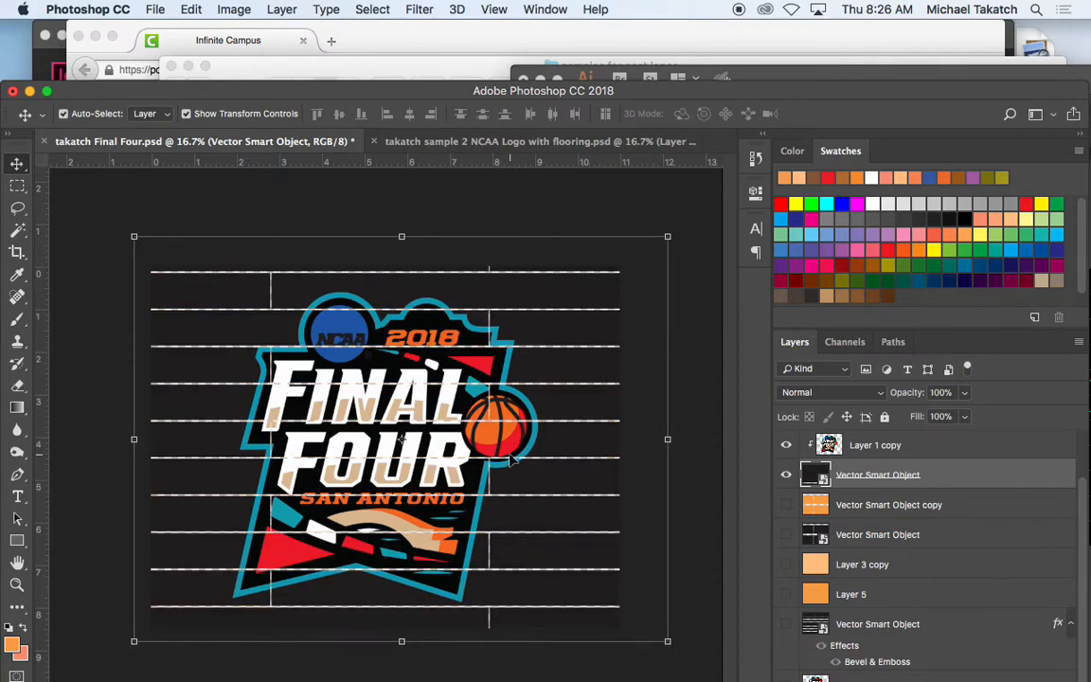
- Rasterize the placed floorboard smart object layer
key("super+equal")
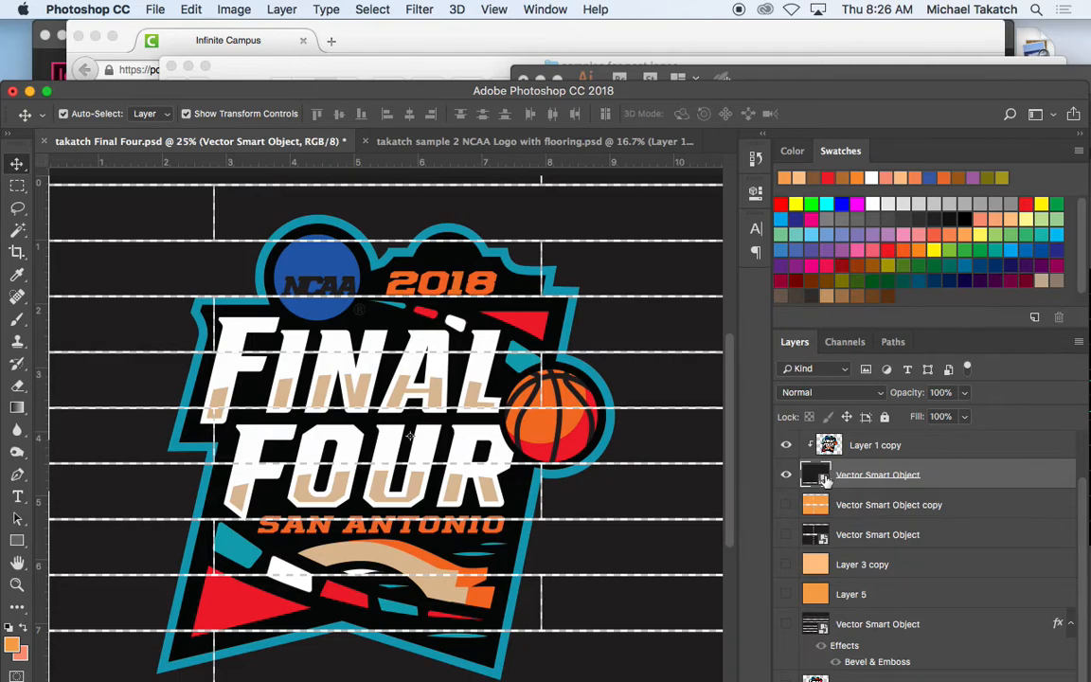
right_click(944, 476)
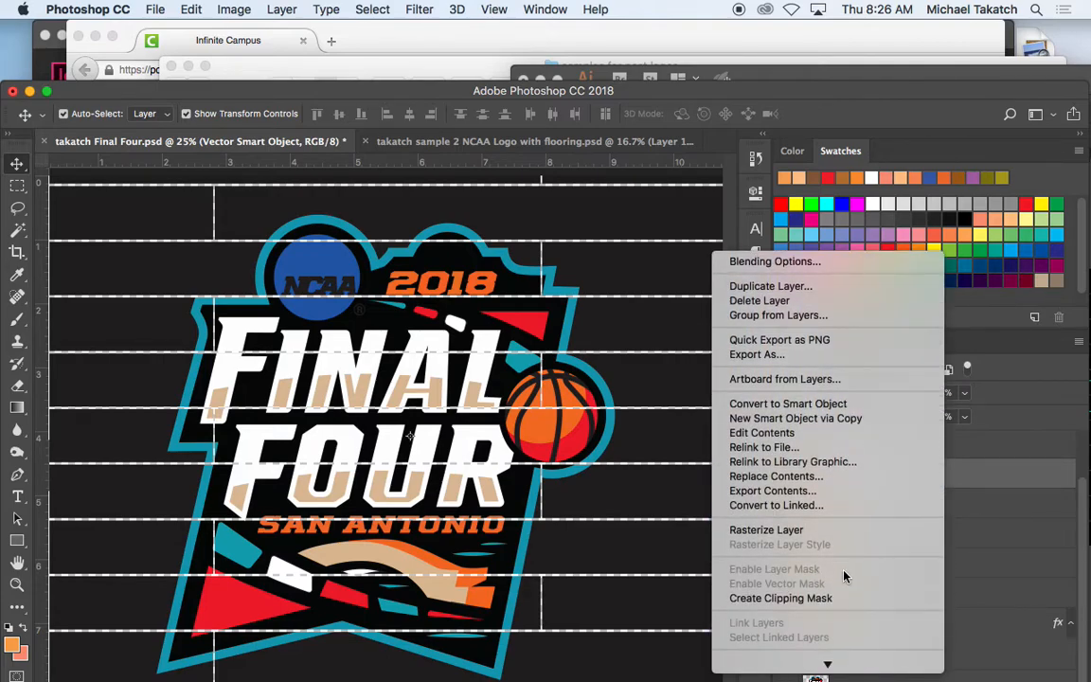
left_click(827, 528)
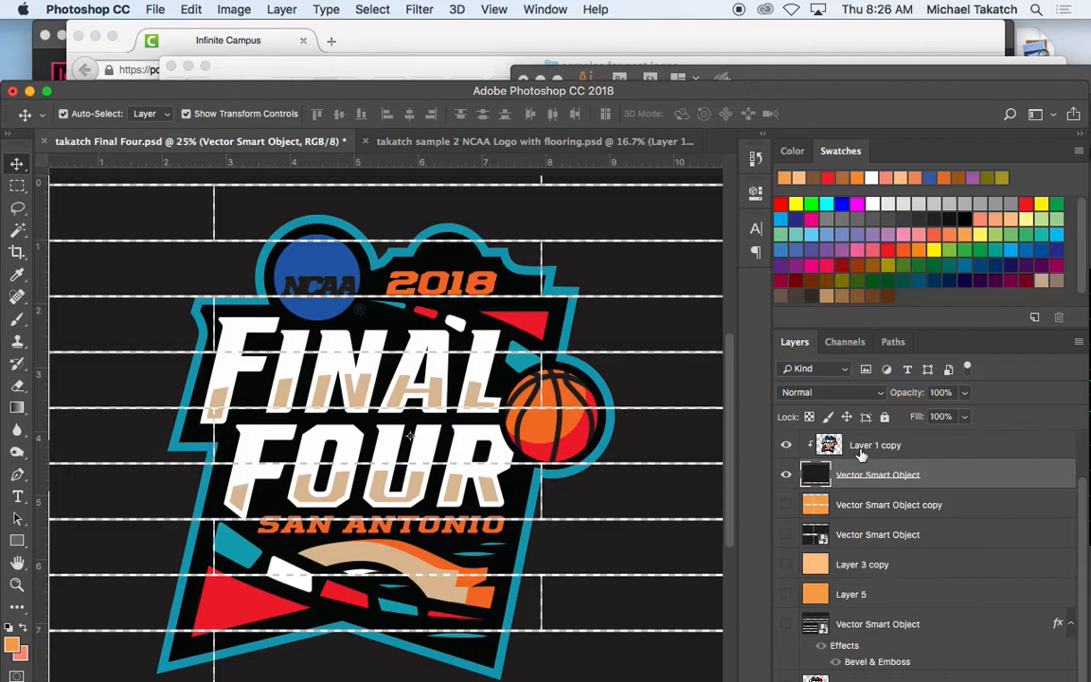
- Try filling the entire rasterized floorboard layer with the orange foreground colour, and undo the fill
key("alt+BackSpace")
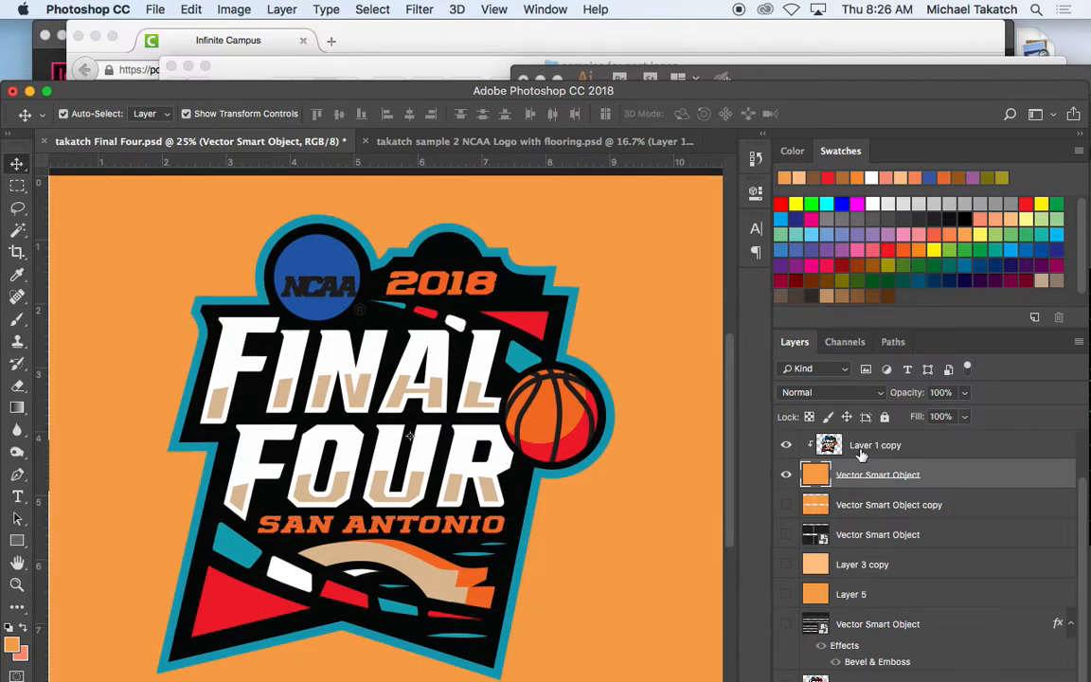
key("ctrl+z")
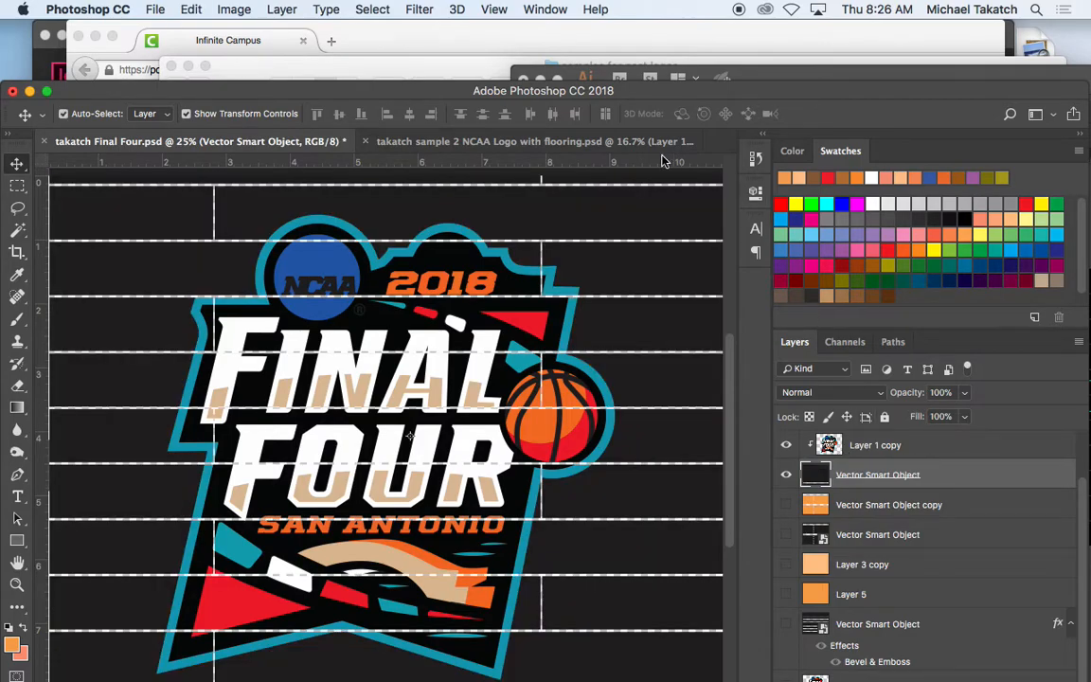
- Fill only the existing board pixels with the orange foreground colour, keeping the gaps transparent, and show Layer 3 copy beneath
left_click_drag(440, 99, 436, 35)
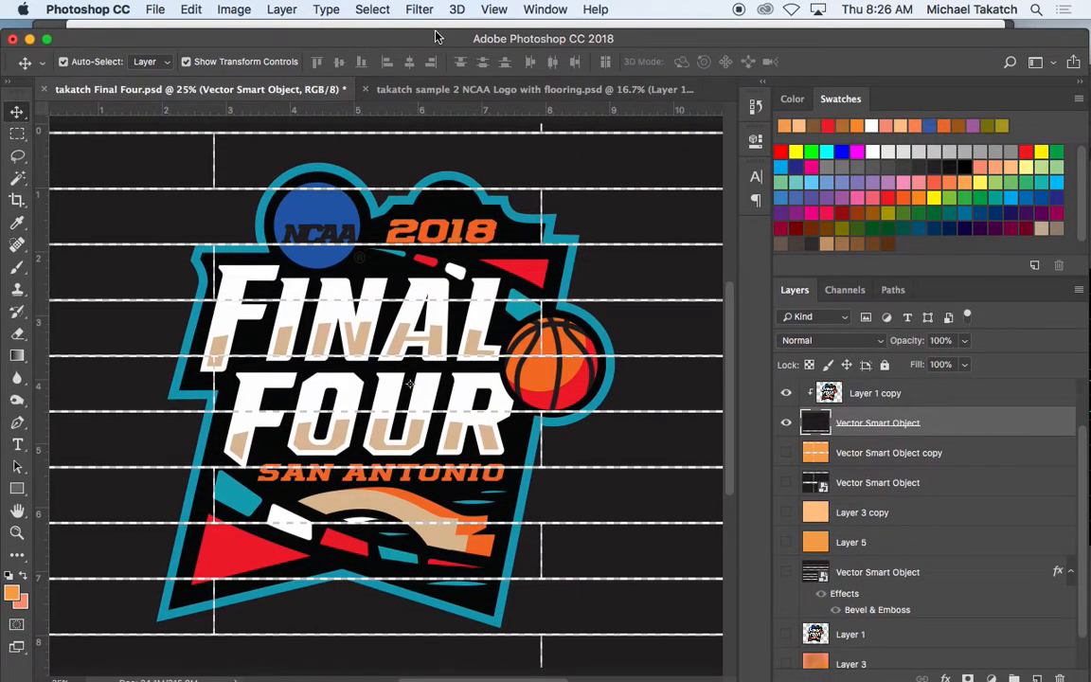
key("alt+BackSpace")
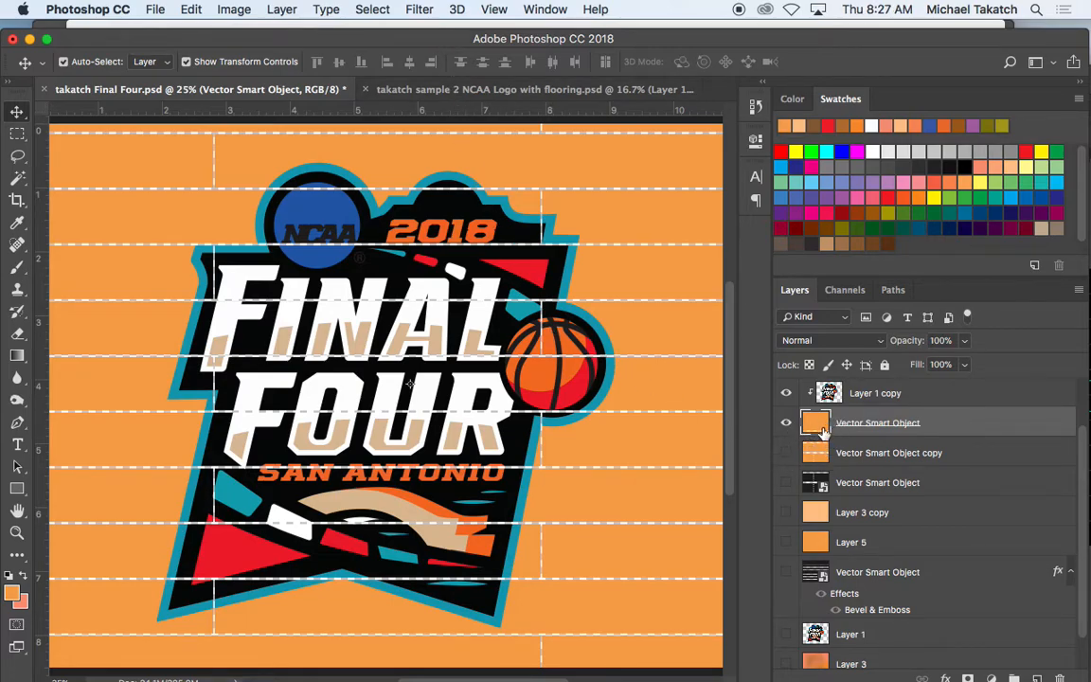
left_click(785, 513)
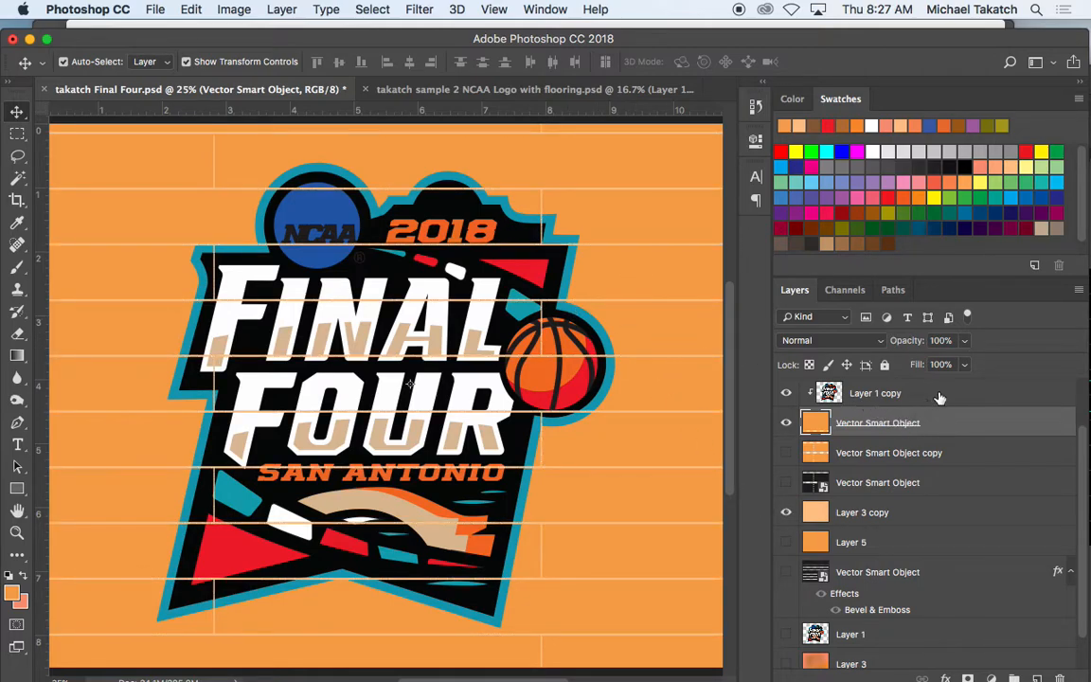
- Apply a Bevel & Emboss effect to the orange floorboard layer, using the Emboss style and Chisel Hard technique
double_click(959, 425)
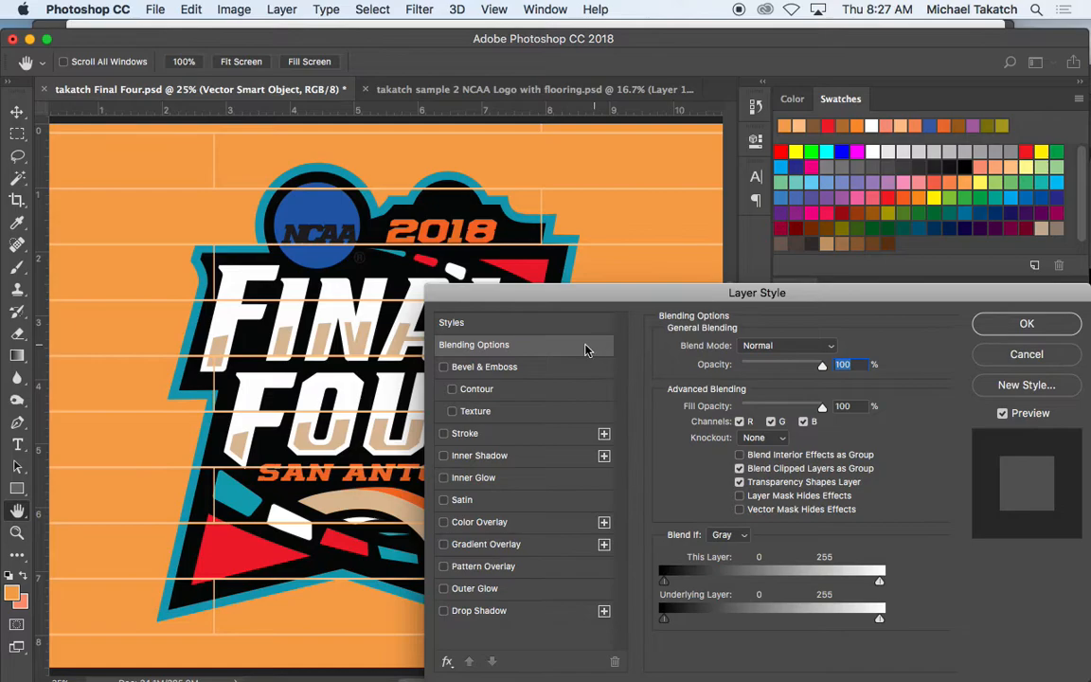
left_click(540, 372)
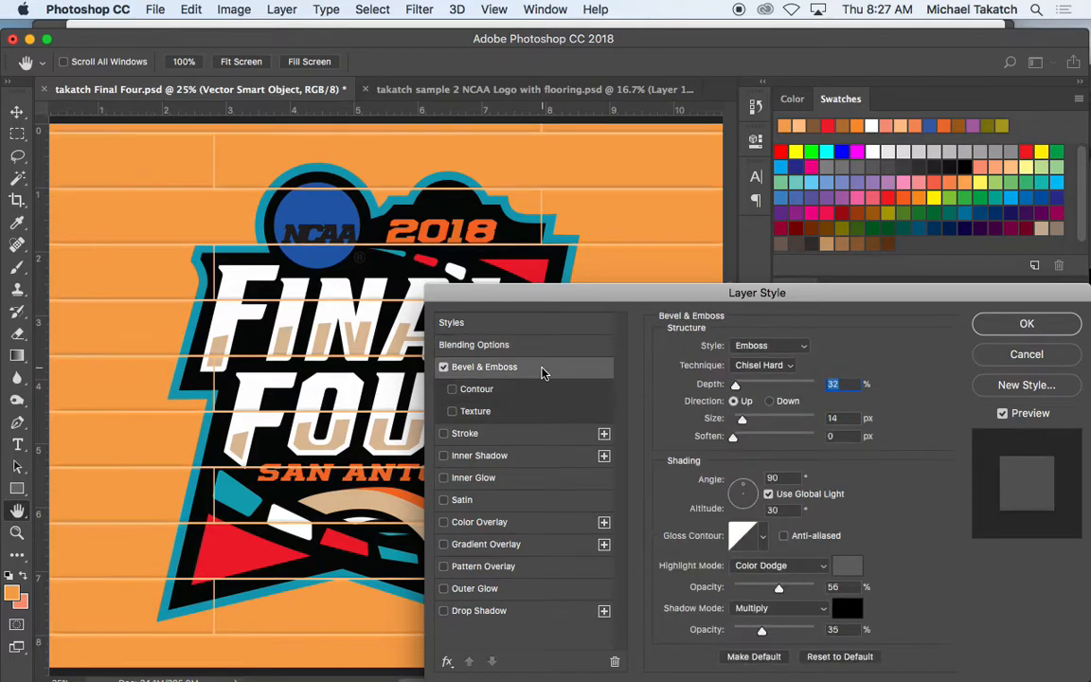
left_click(1022, 323)
key("super+minus")
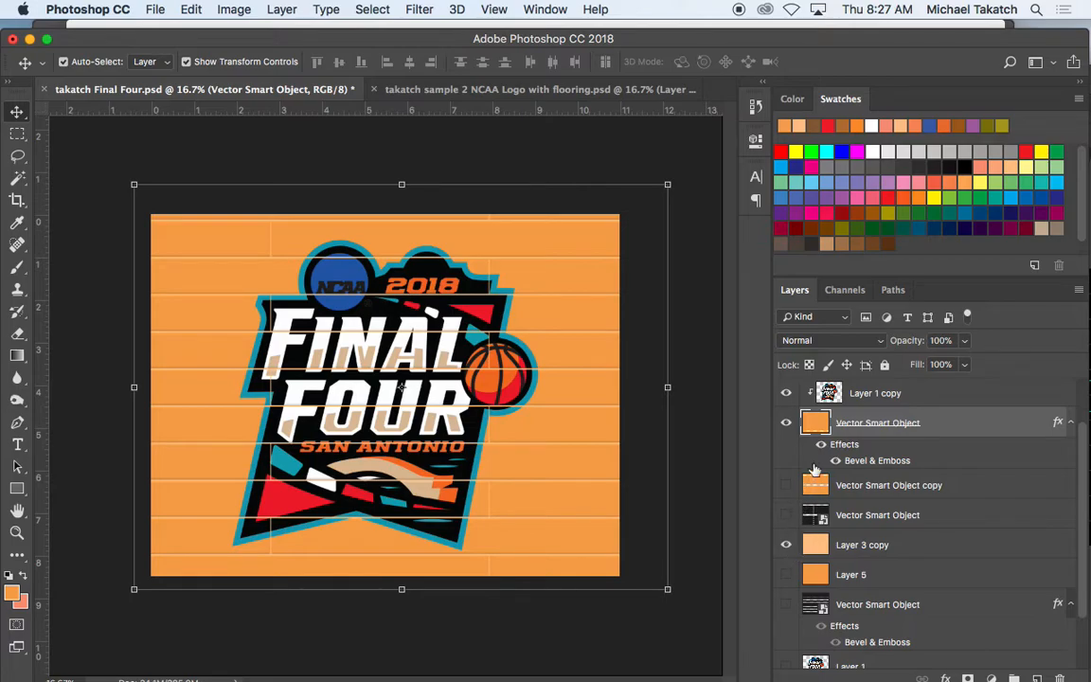
- Add a new layer clipped to the embossed orange floorboard layer and set the soft round brush's opacity to 35%
scroll(938, 505, "down", 1)
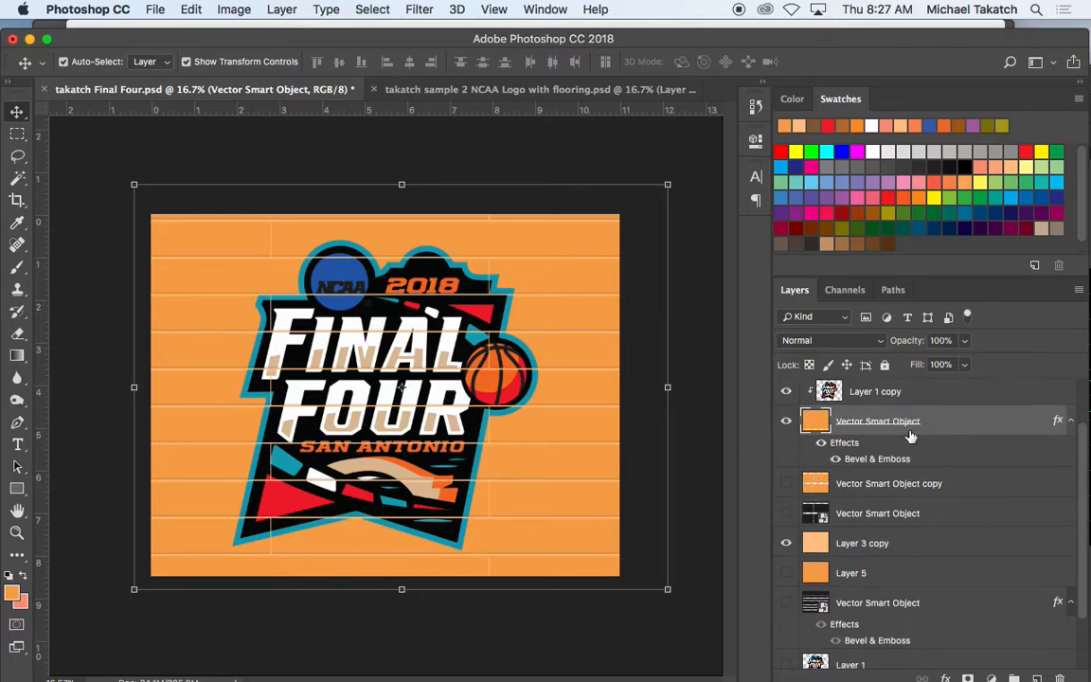
left_click(1037, 676)
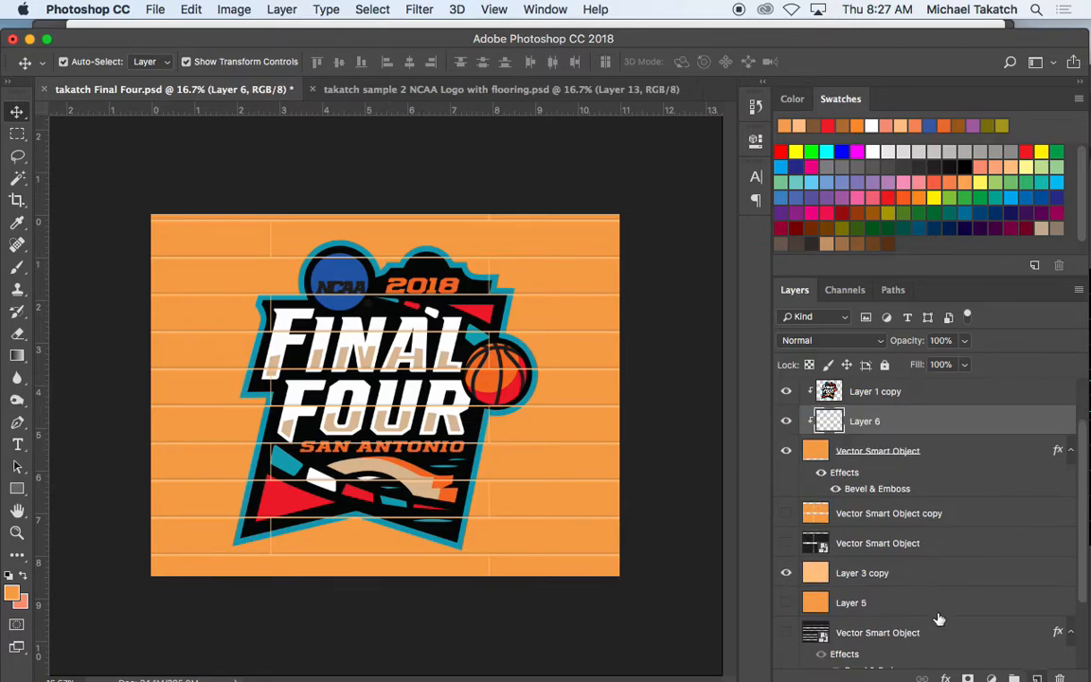
left_click(16, 269)
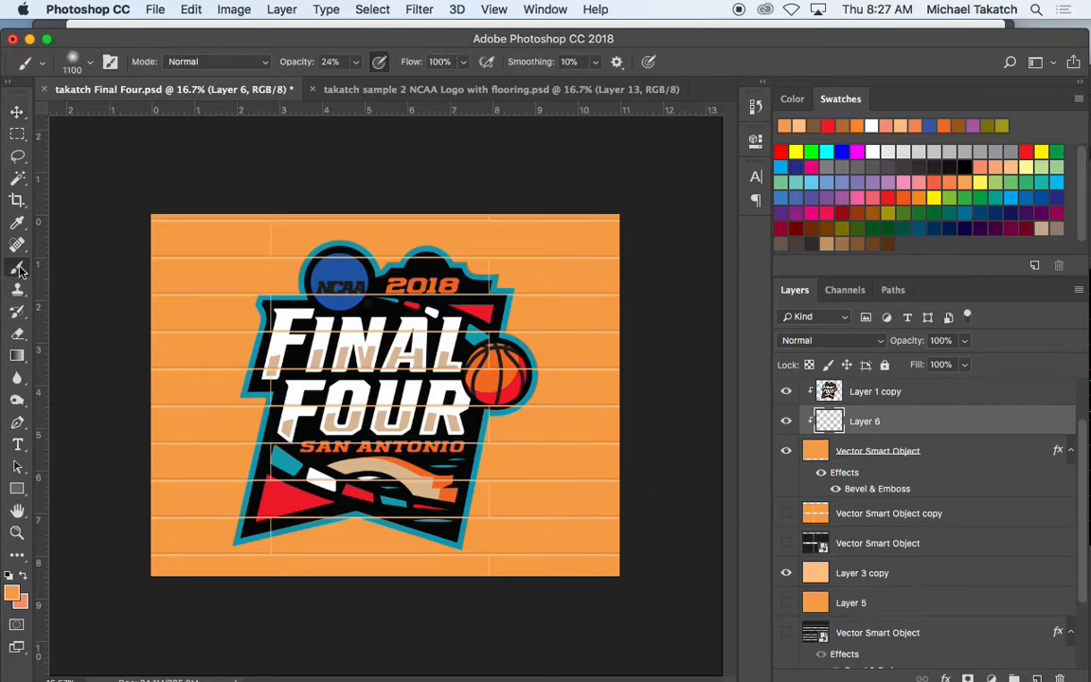
left_click(86, 64)
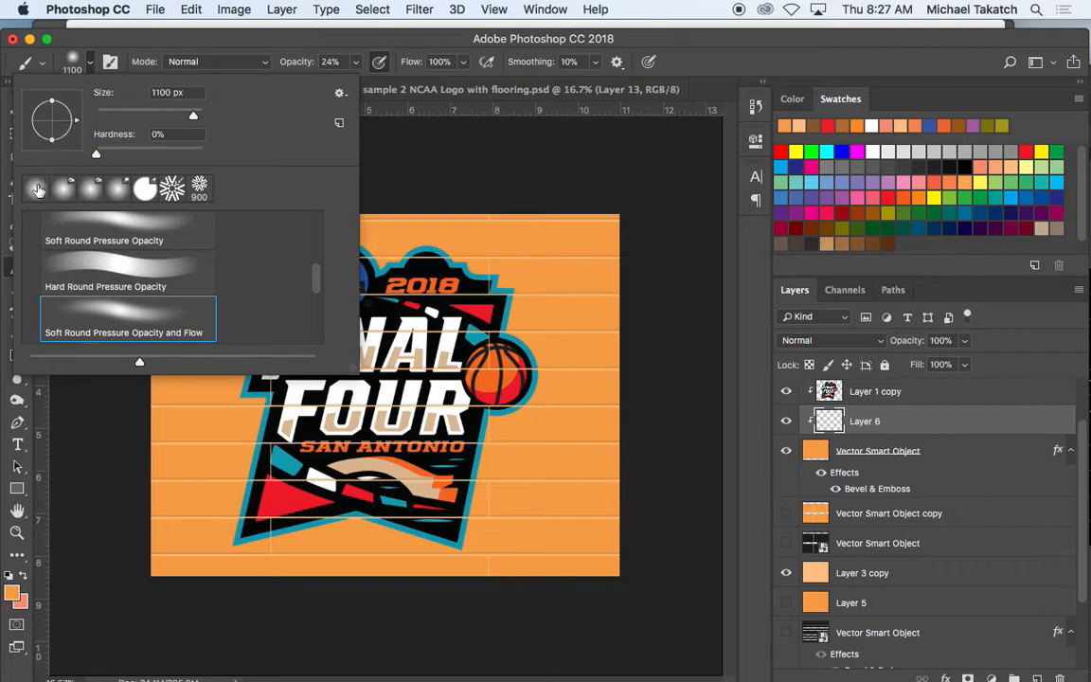
left_click(83, 58)
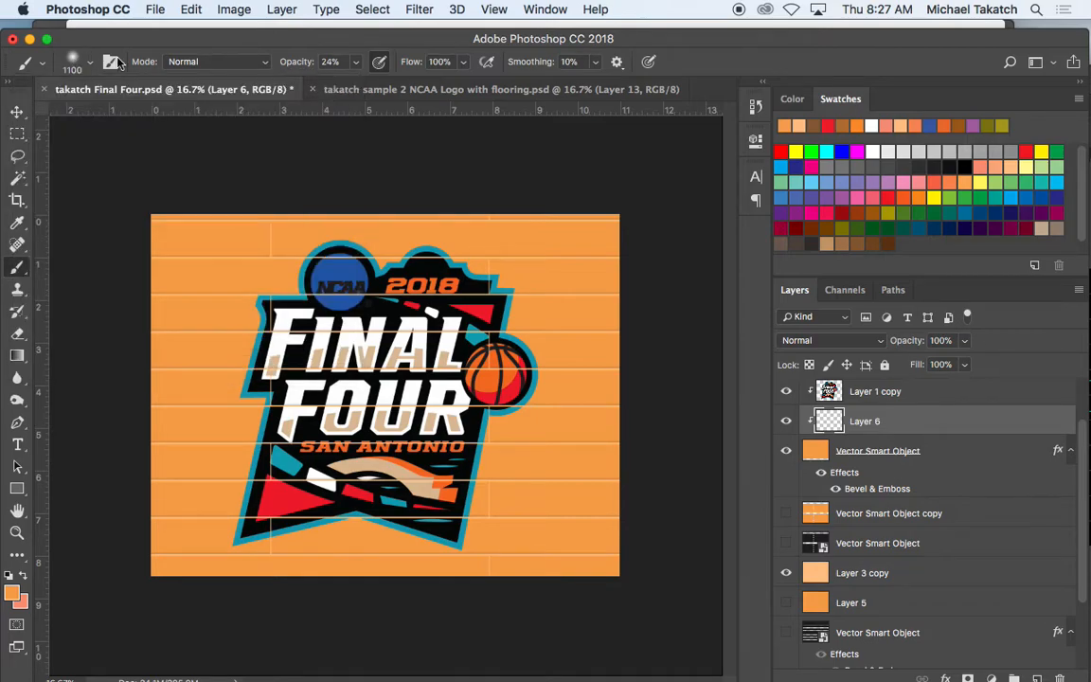
left_click(356, 63)
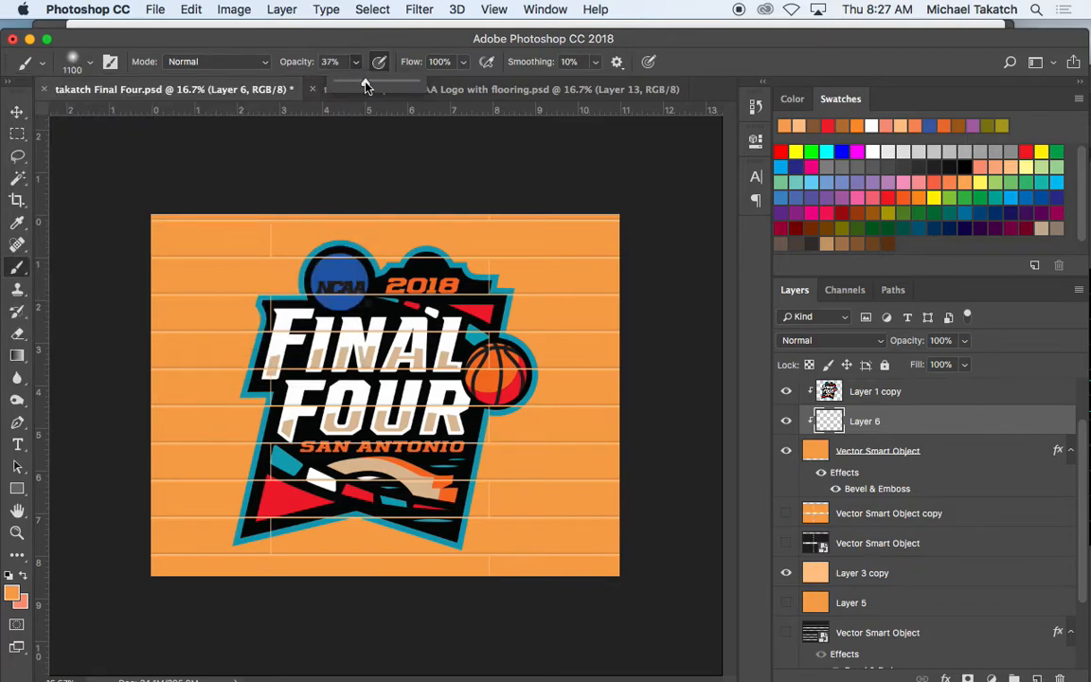
- Paint soft dark brown shading over the floor's corners and outer edges on the clipped layer, and view the artwork in full-screen mode
left_click(13, 596)
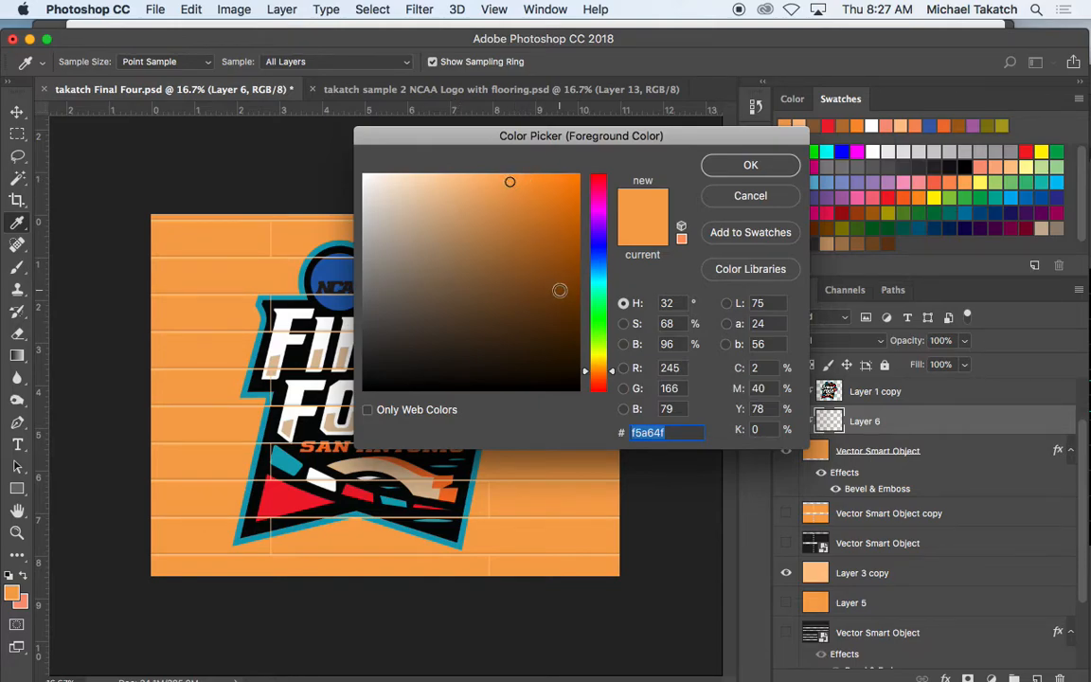
left_click(532, 277)
left_click(750, 165)
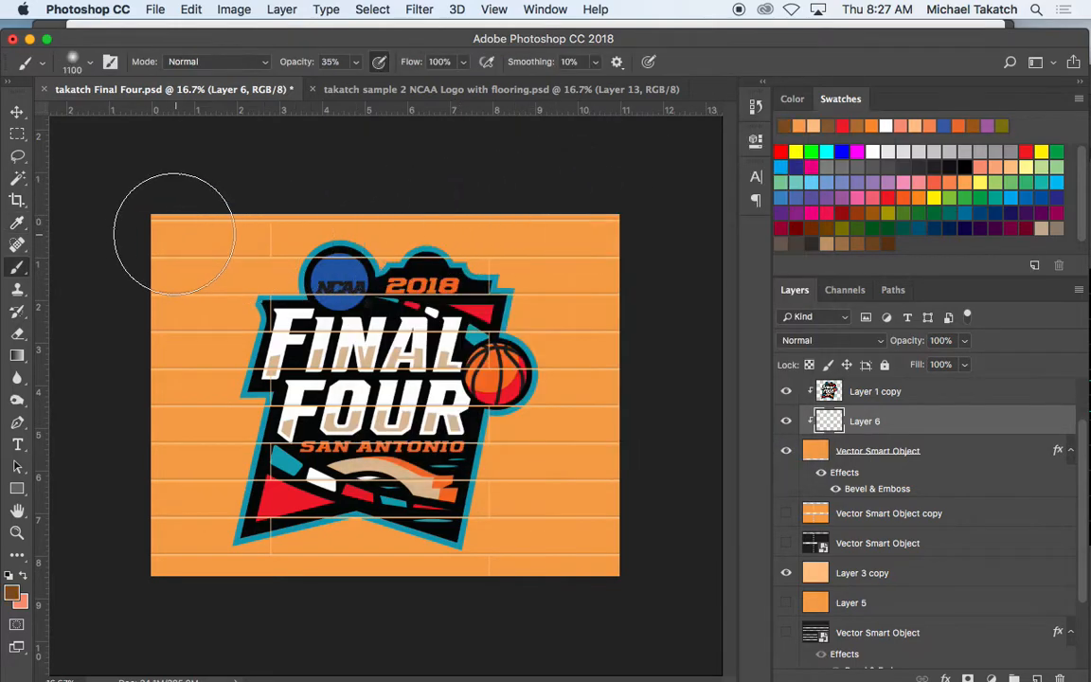
left_click_drag(165, 236, 349, 180)
mouse_move(609, 499)
left_mouse_down()
mouse_move(564, 599)
mouse_move(644, 534)
mouse_move(570, 560)
mouse_move(511, 602)
mouse_move(644, 498)
mouse_move(616, 237)
mouse_move(653, 289)
mouse_move(548, 409)
mouse_move(252, 556)
mouse_move(163, 549)
mouse_move(149, 575)
mouse_move(224, 612)
mouse_move(524, 608)
mouse_move(600, 600)
mouse_move(660, 548)
mouse_move(586, 568)
mouse_move(496, 557)
mouse_move(237, 579)
mouse_move(538, 589)
left_mouse_up()
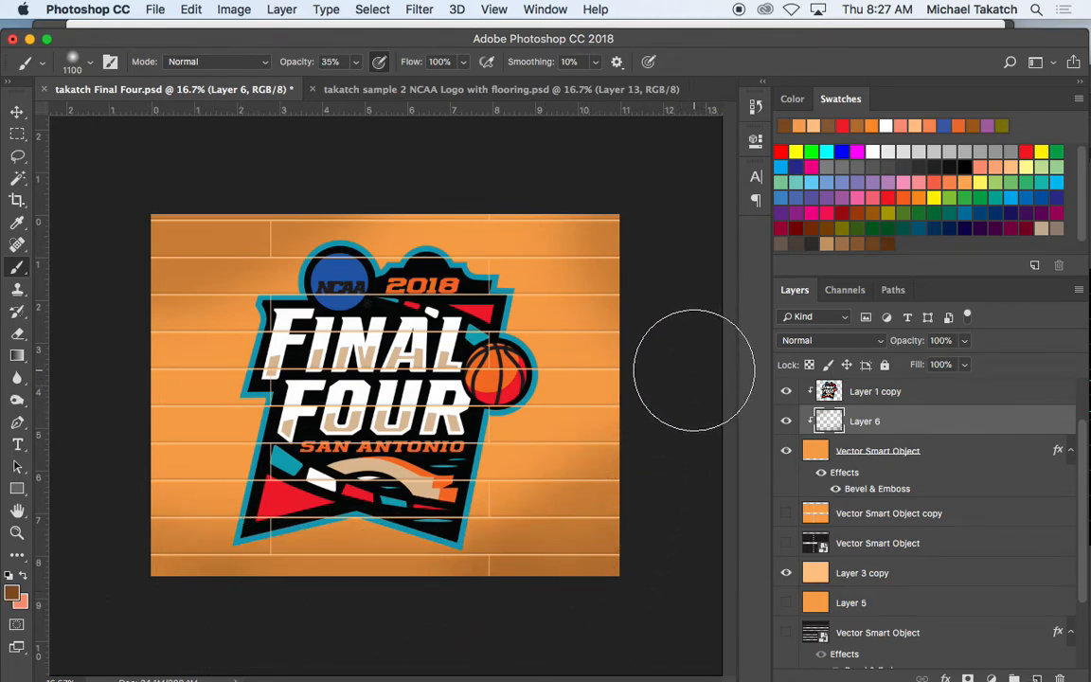
key("f")
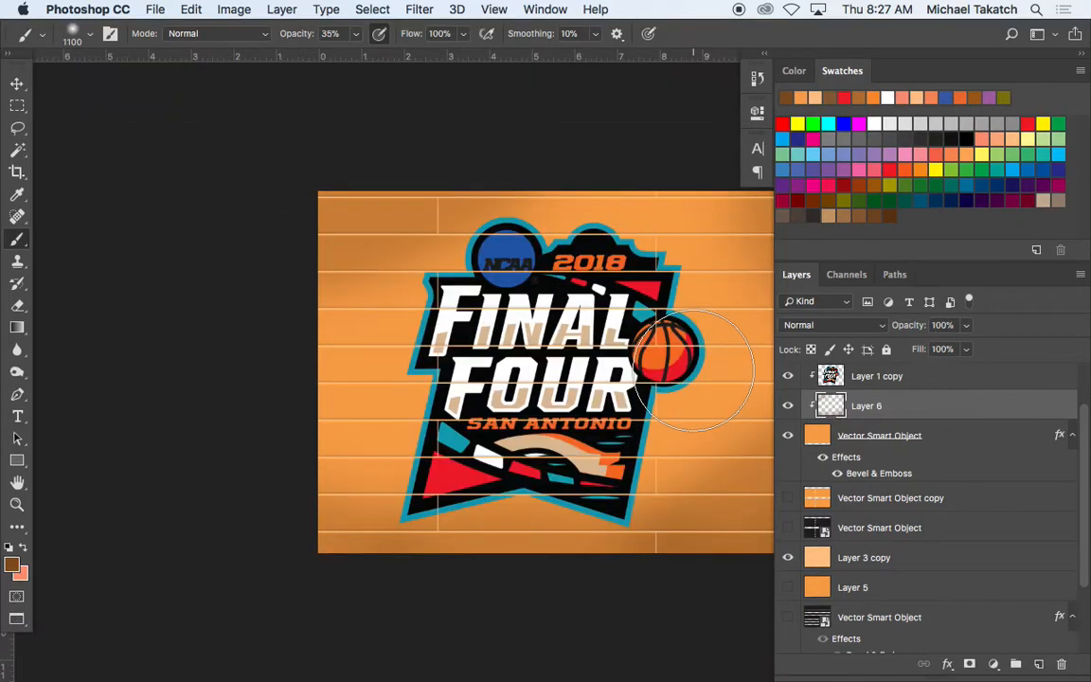
key("f")
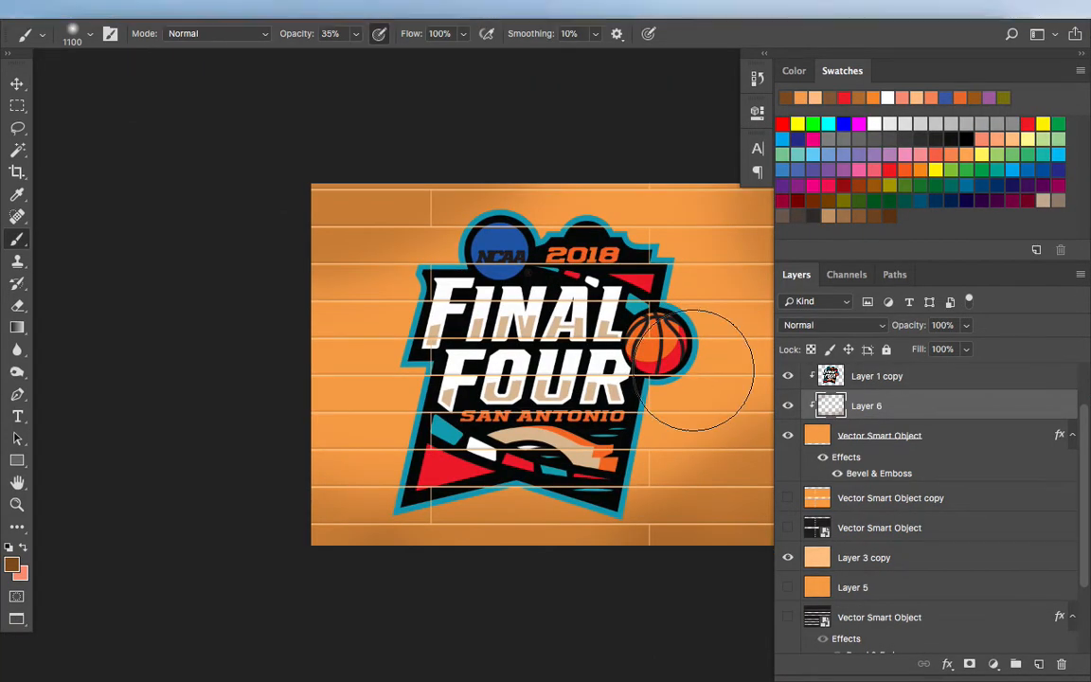